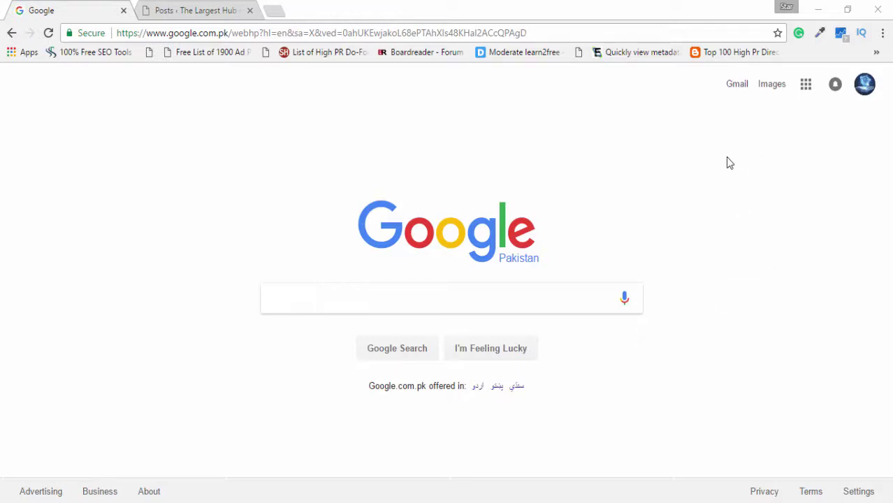
- Search Google for 'google form'
click(334, 294)
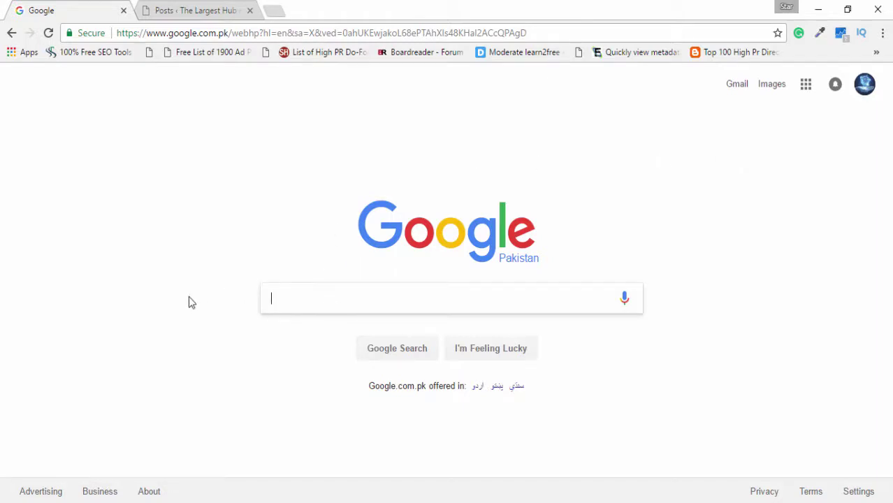
text(google form)
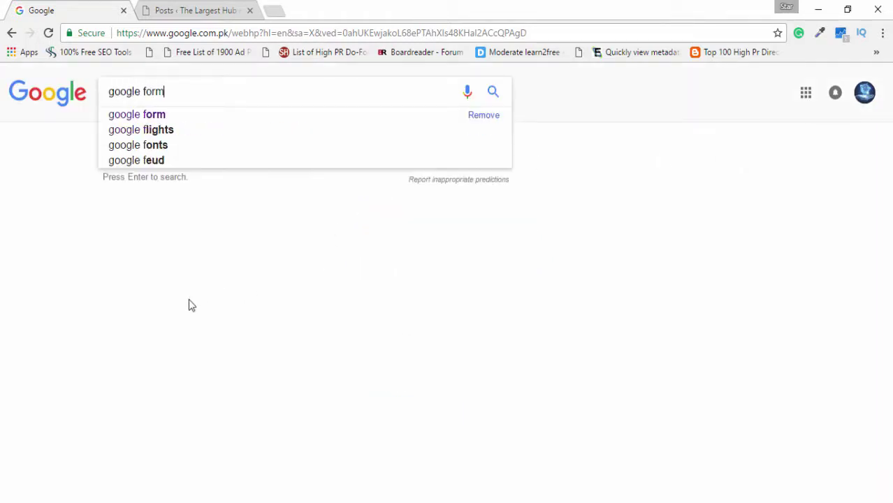
key(Return)
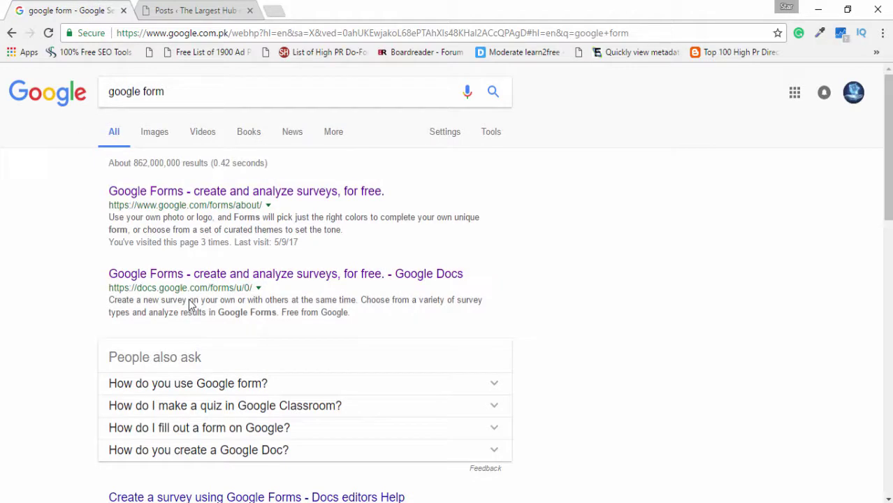
- Open the Google Forms result in a new tab and switch to it
right_click(236, 197)
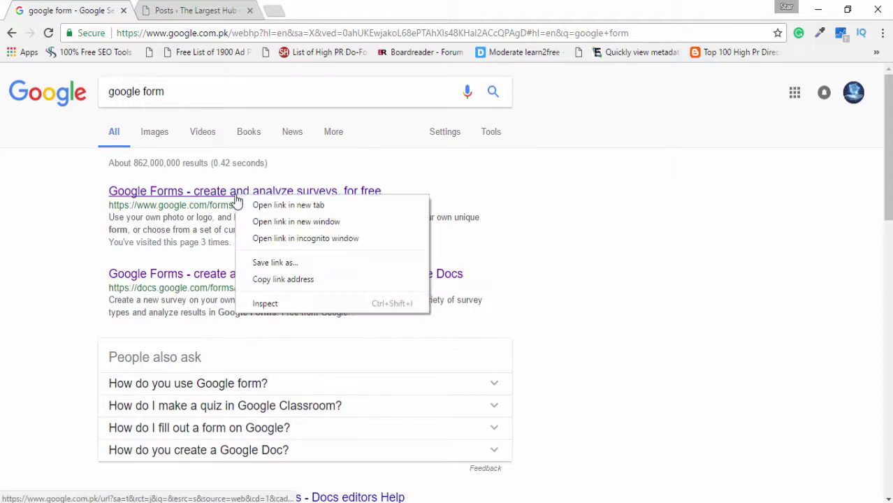
click(260, 203)
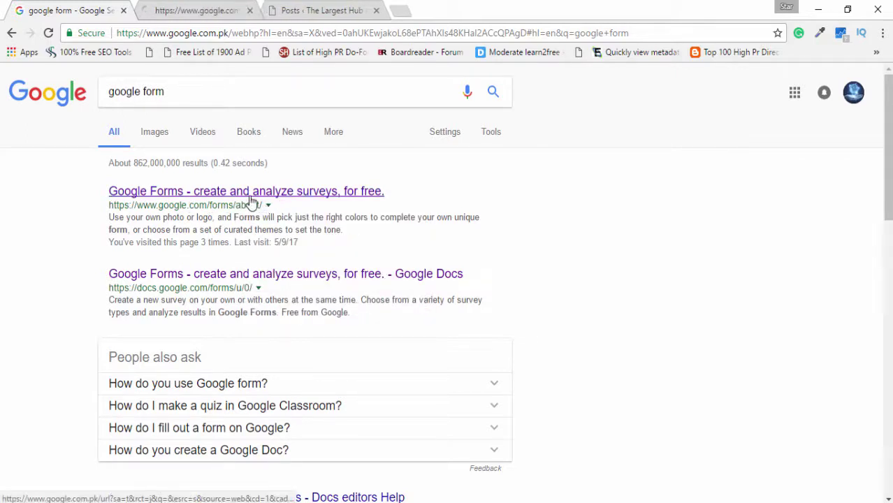
click(207, 12)
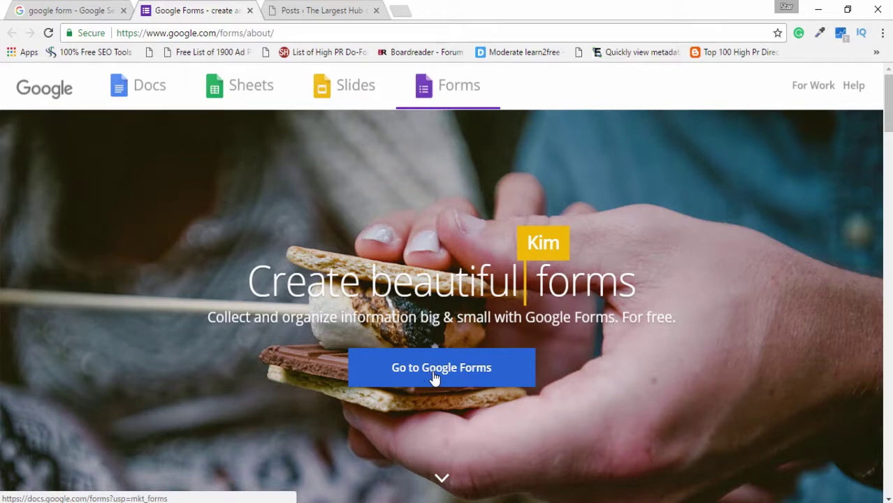
- Go to the Google Forms app and start a Blank form
click(442, 375)
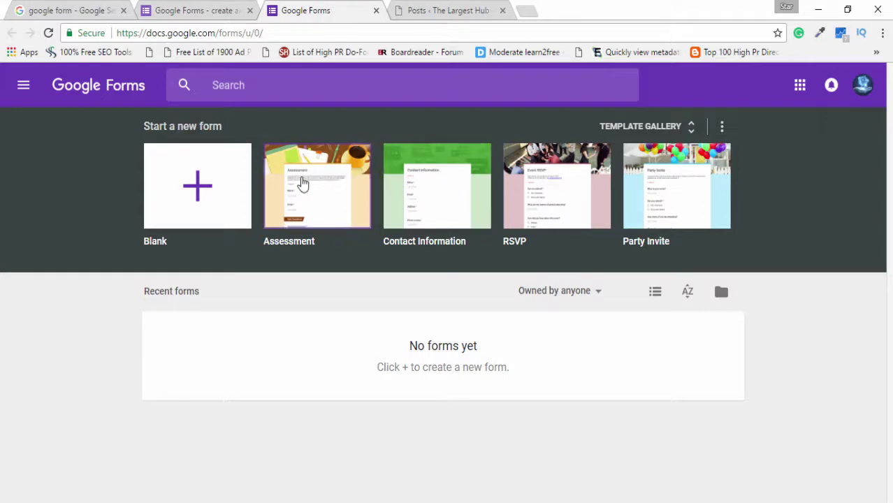
click(199, 188)
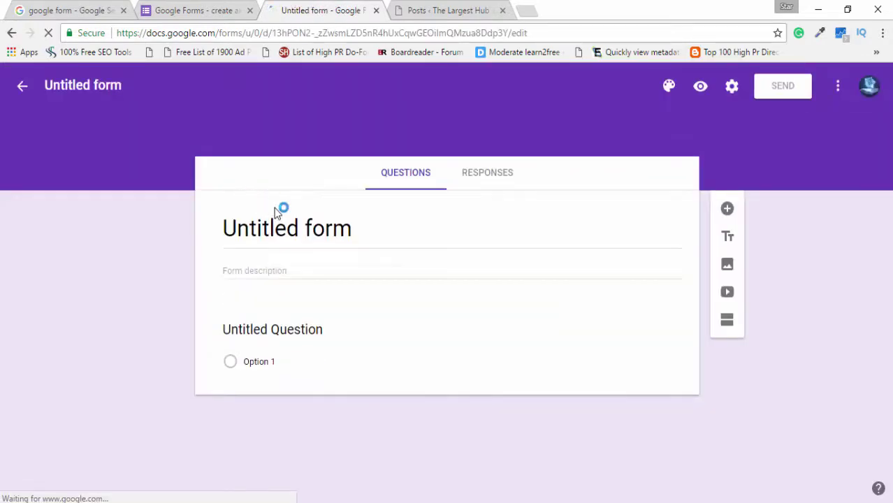
- Rename the form title to 'Contact Me'
click(298, 224)
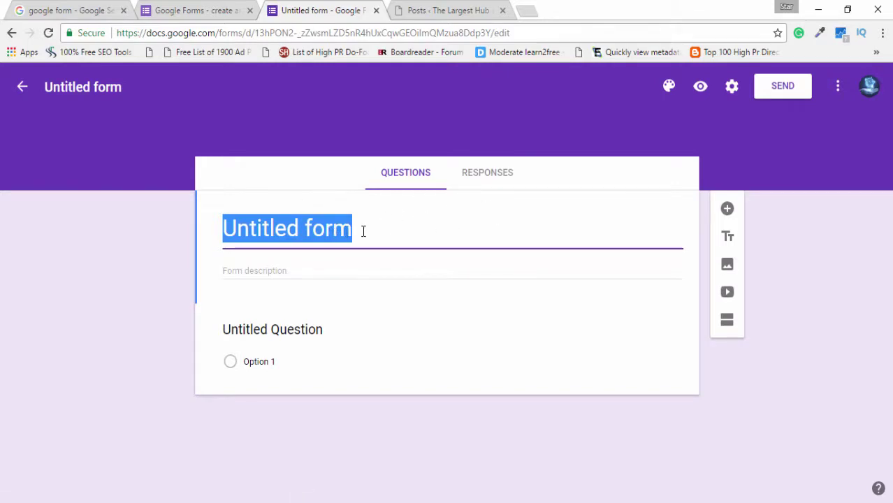
text(Contact ME)
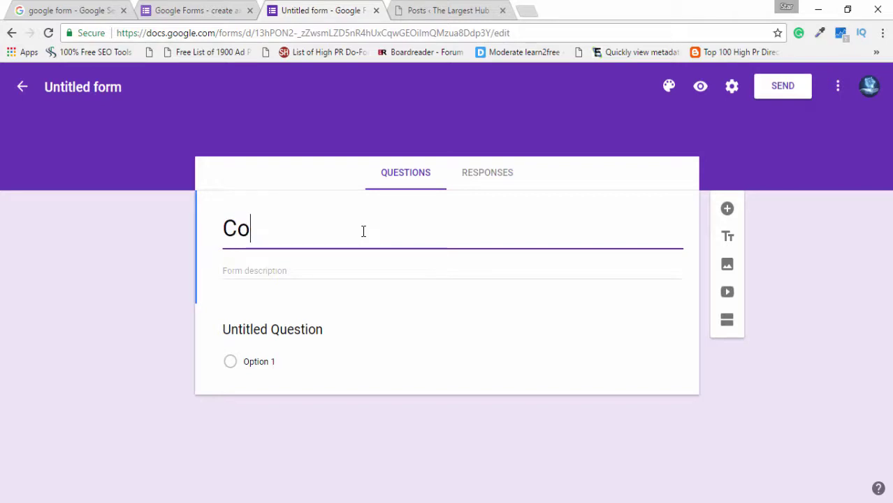
key(BackSpace)
text(e)
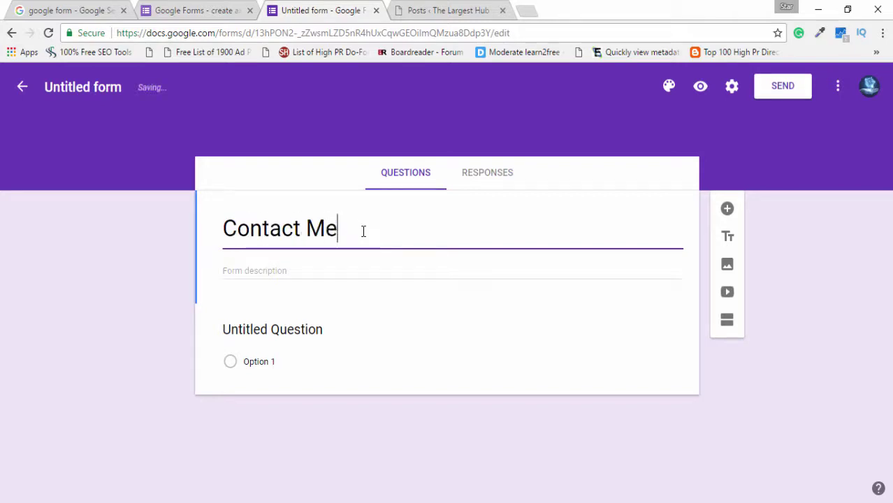
click(343, 266)
- Add the description 'If you have any question / suggestion kindly fill in the blanks and Submit the Form'
click(283, 271)
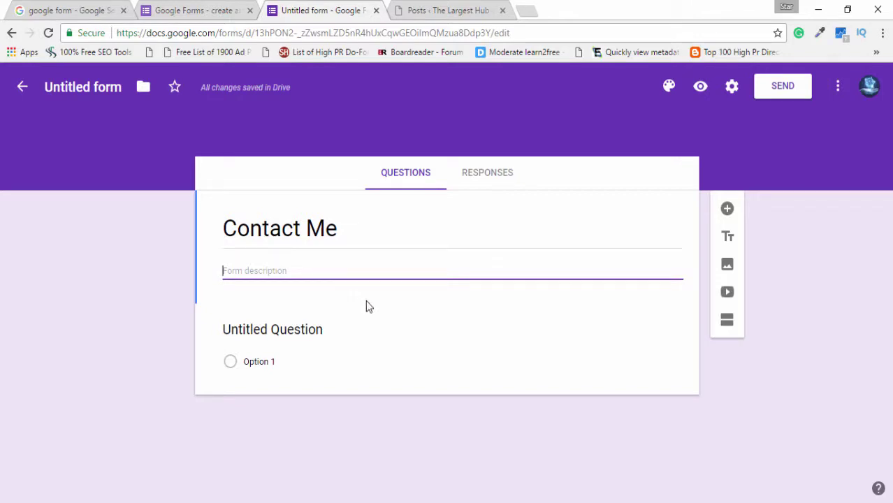
text(If you have any qe)
key(BackSpace)
text(uestion /)
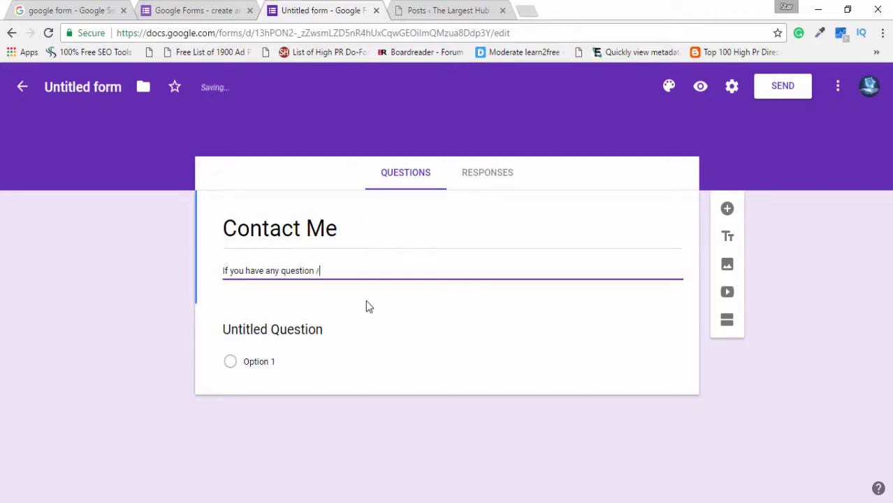
text( suggestion kindly fill the)
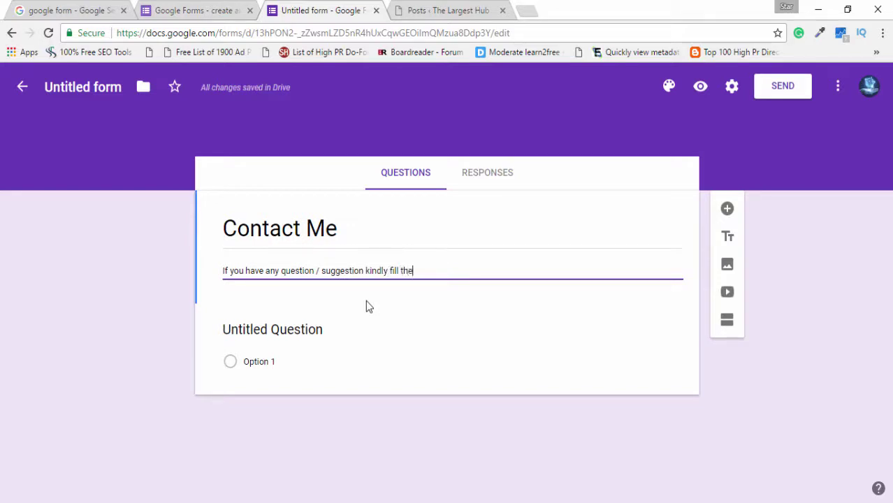
key(BackSpace)
key(BackSpace)
key(BackSpace)
text(in the blan)
key(BackSpace)
text(nks)
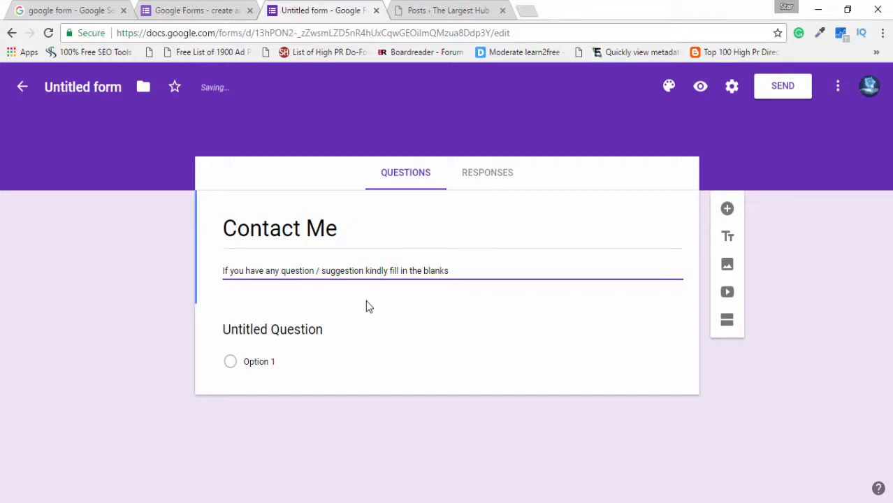
text( and co)
key(BackSpace)
key(BackSpace)
text(Click)
key(ctrl+BackSpace)
text(Submit the Form)
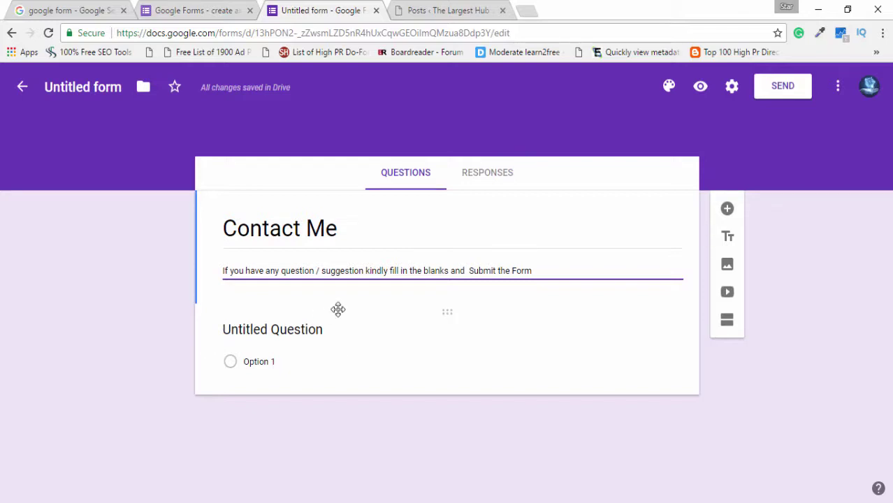
triple_click(290, 235)
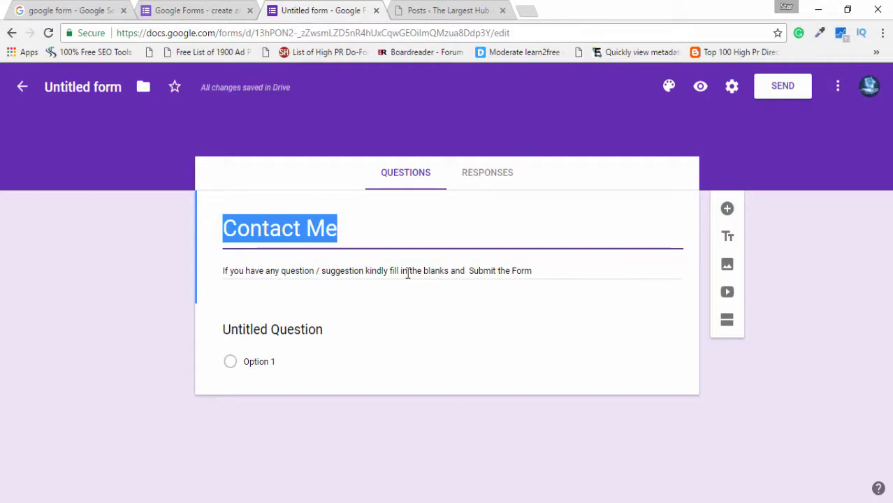
triple_click(338, 273)
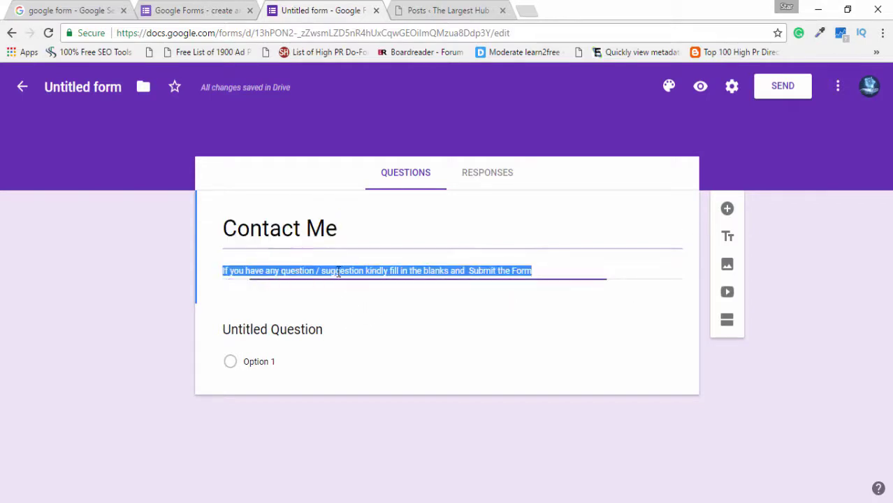
drag(224, 228, 281, 229)
click(306, 230)
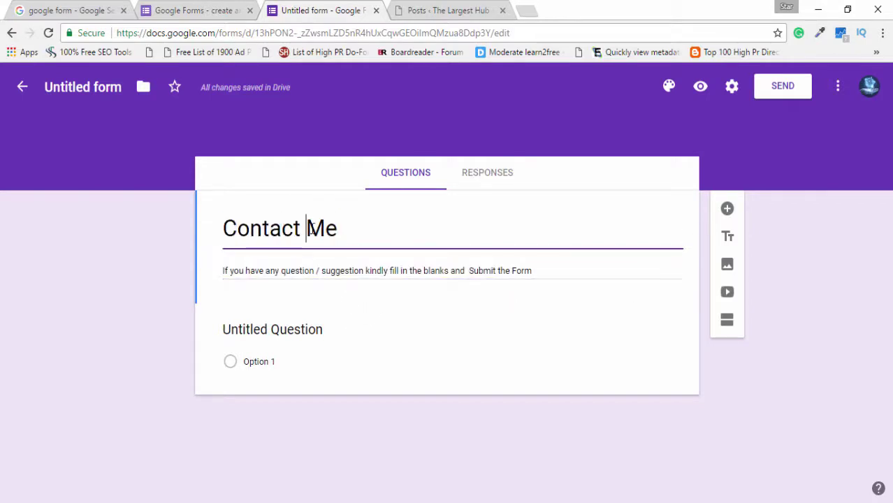
double_click(309, 229)
double_click(263, 228)
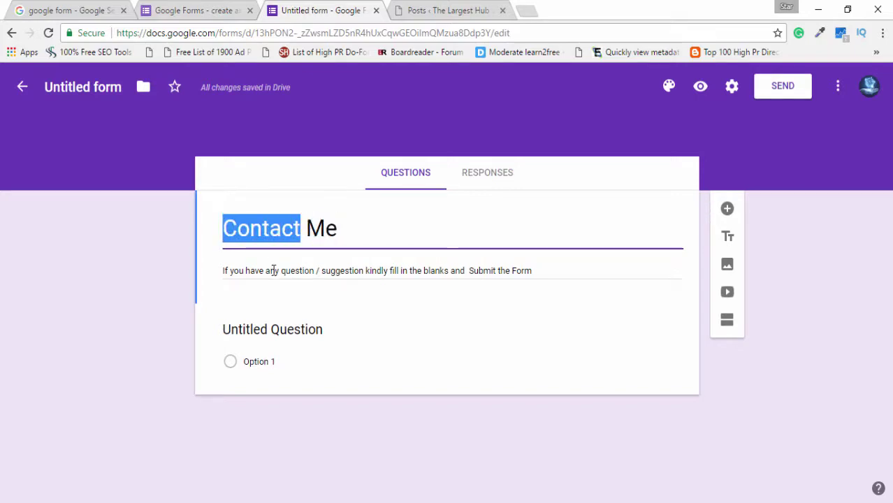
drag(222, 270, 273, 270)
- Rename the first question 'First Name', make it a Paragraph answer, and mark it required
click(291, 369)
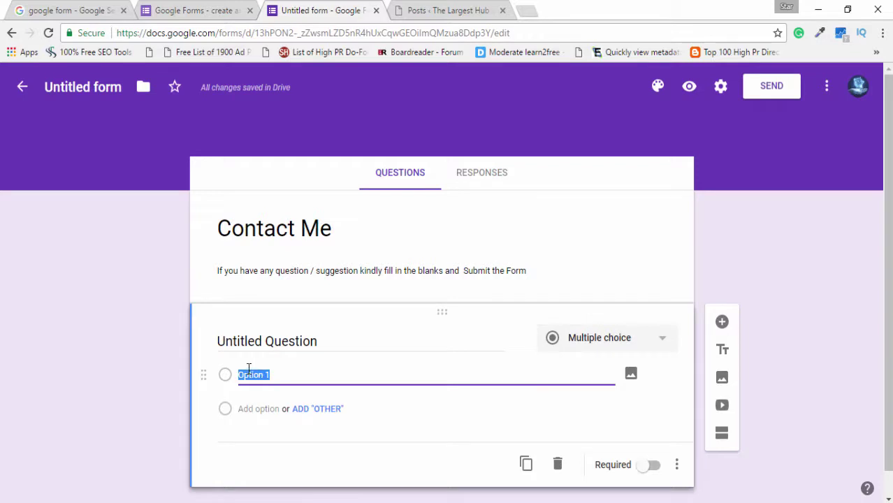
click(301, 341)
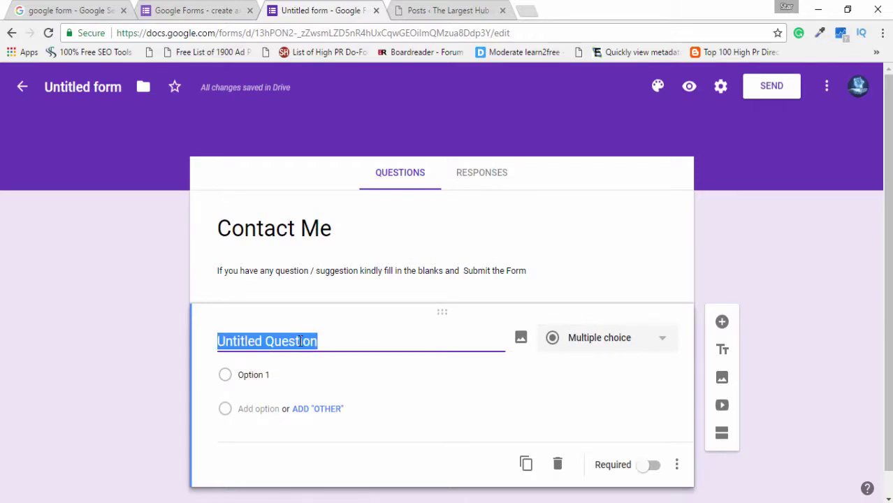
text(First Name)
click(331, 376)
click(664, 343)
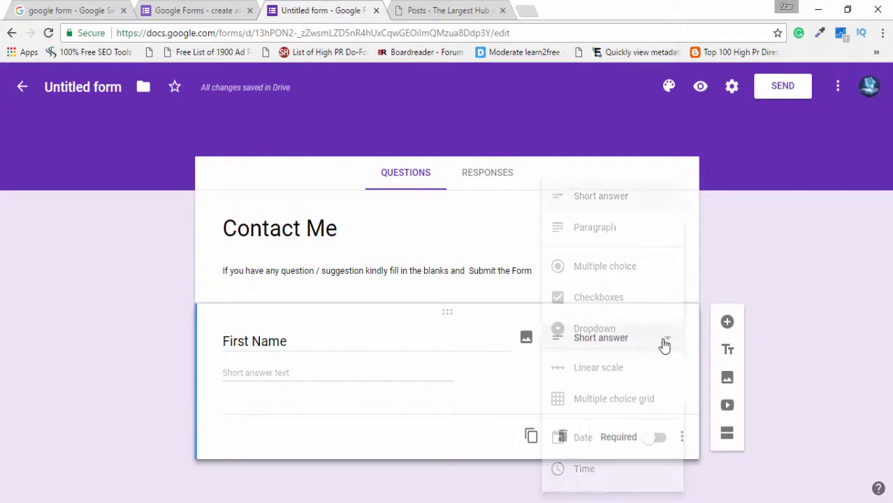
click(563, 235)
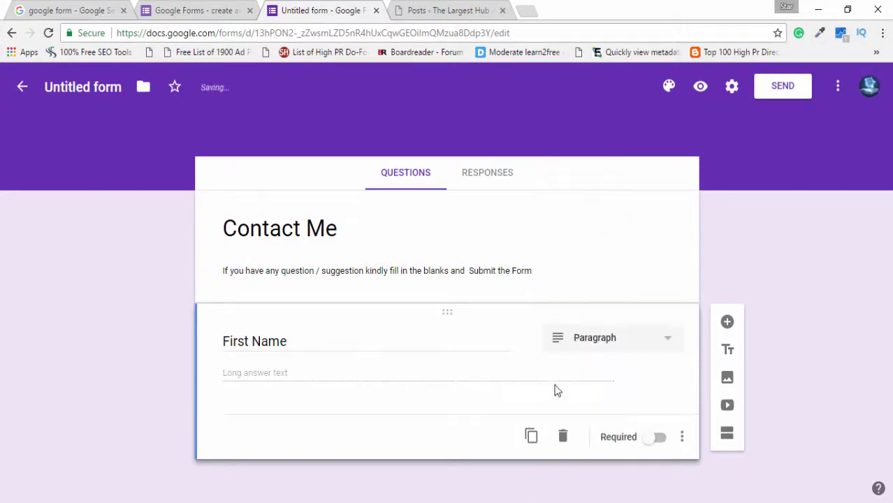
click(661, 439)
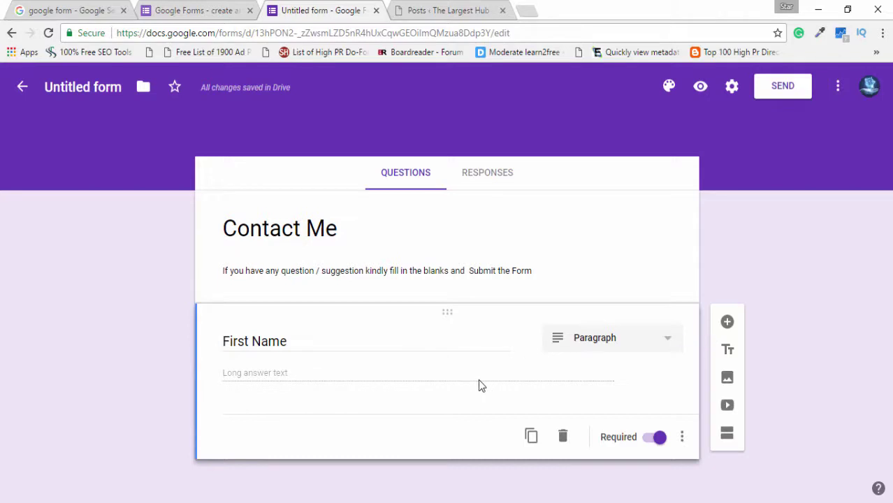
- Add a required Paragraph question titled 'Last Name'
click(728, 324)
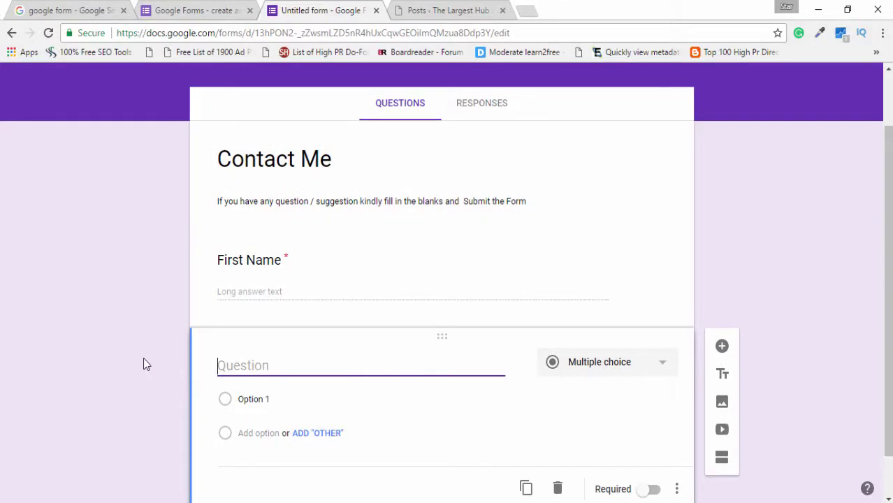
text(Last Name)
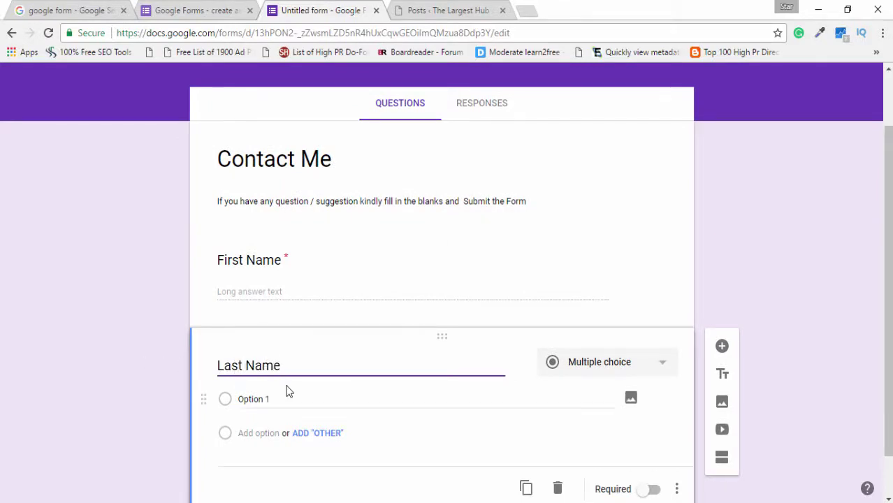
scroll(299, 391, down, 1)
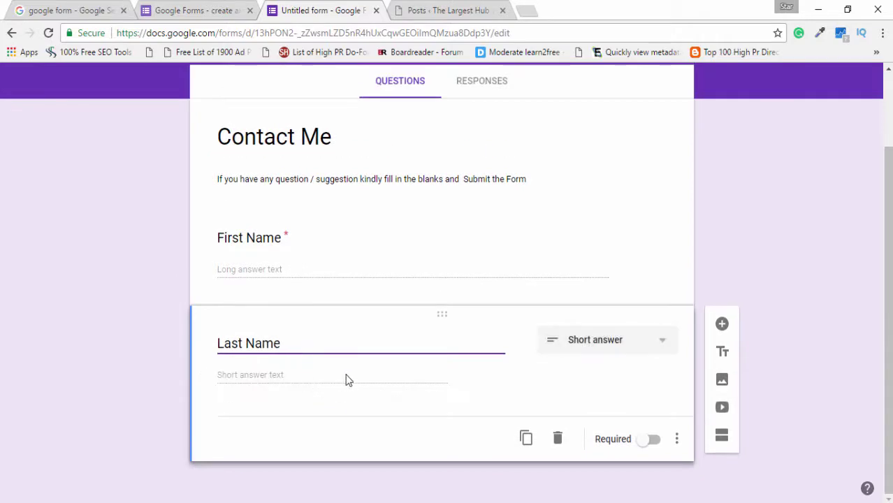
click(655, 350)
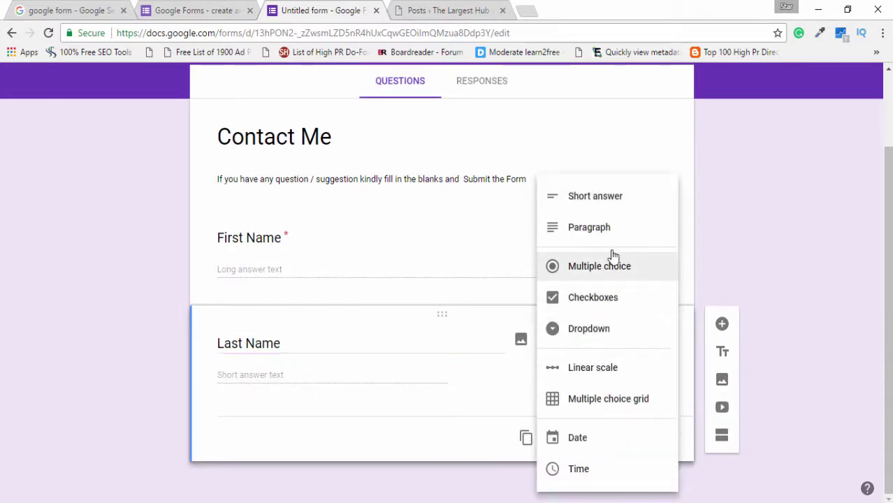
click(600, 233)
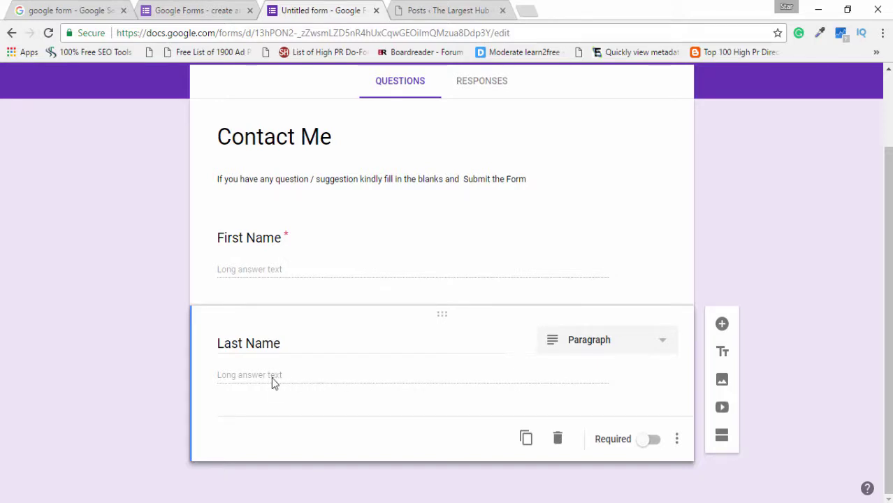
click(653, 440)
- Add a required Paragraph question titled 'Email'
click(723, 327)
text(Email)
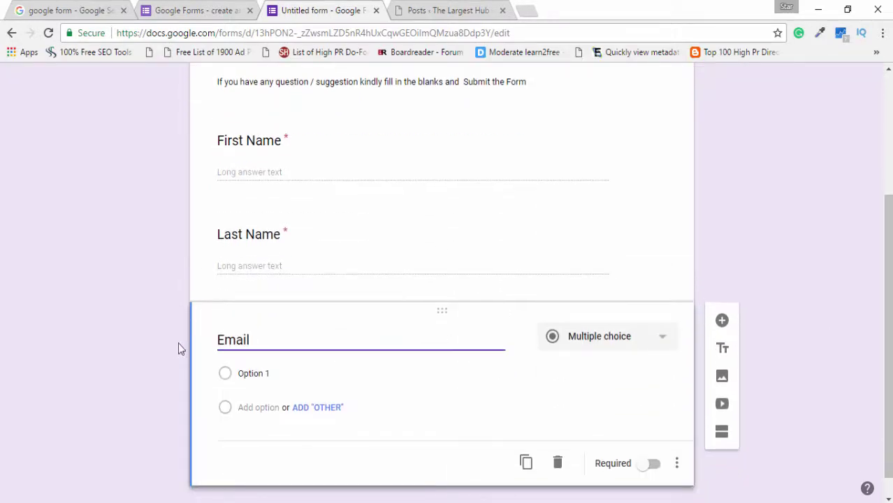
click(663, 353)
click(598, 238)
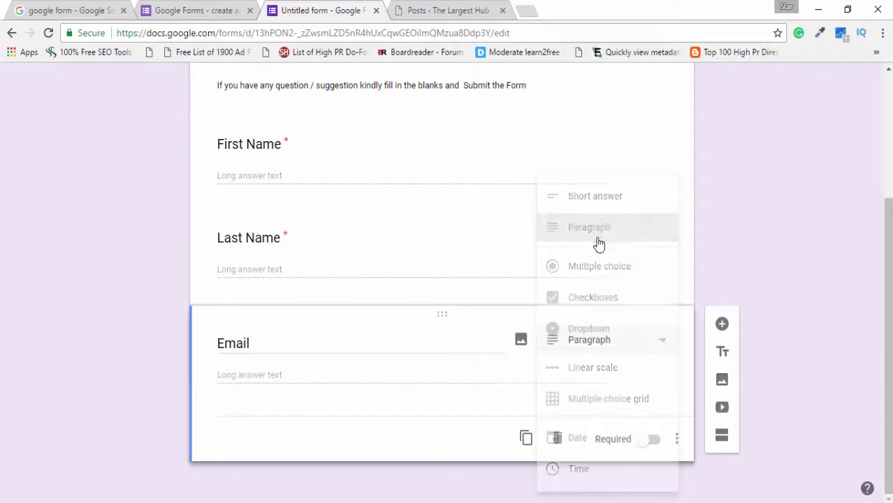
click(660, 450)
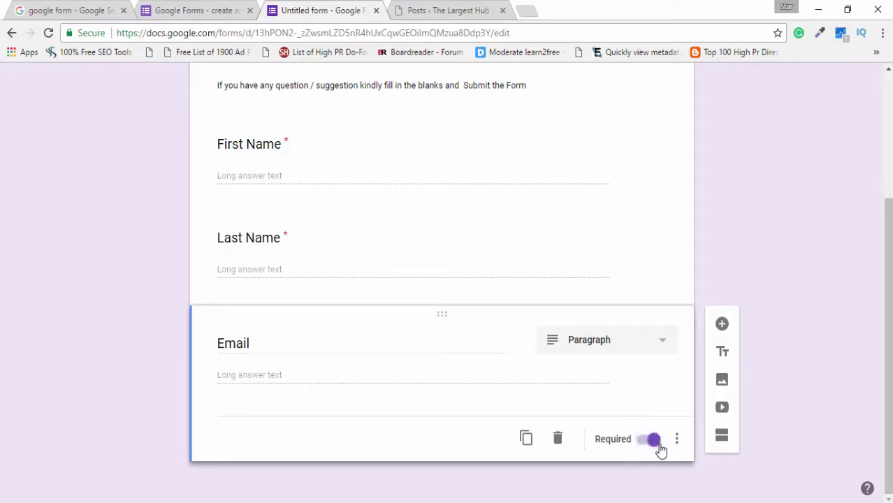
click(722, 326)
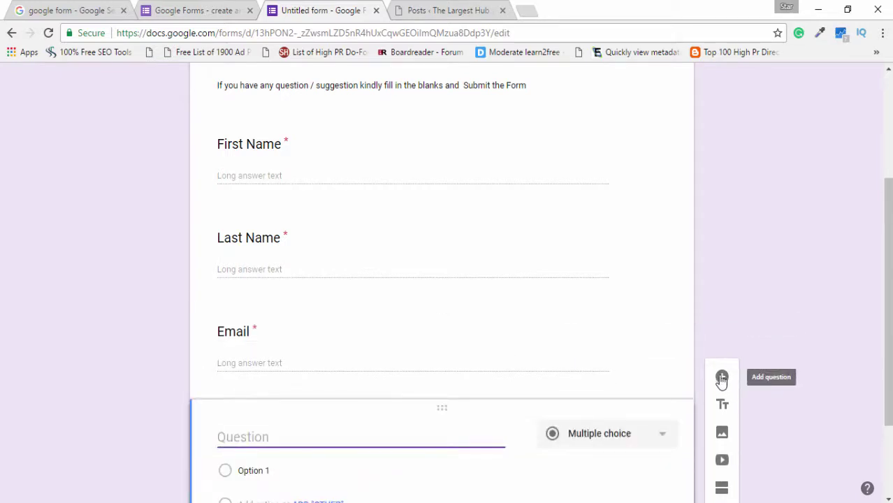
- Title the next question 'Tell Me' and make it required
text(Wri)
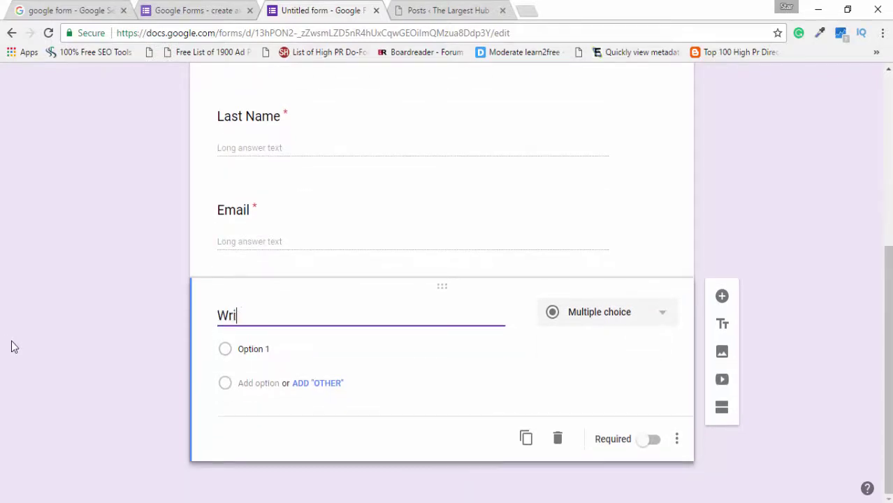
text(te a)
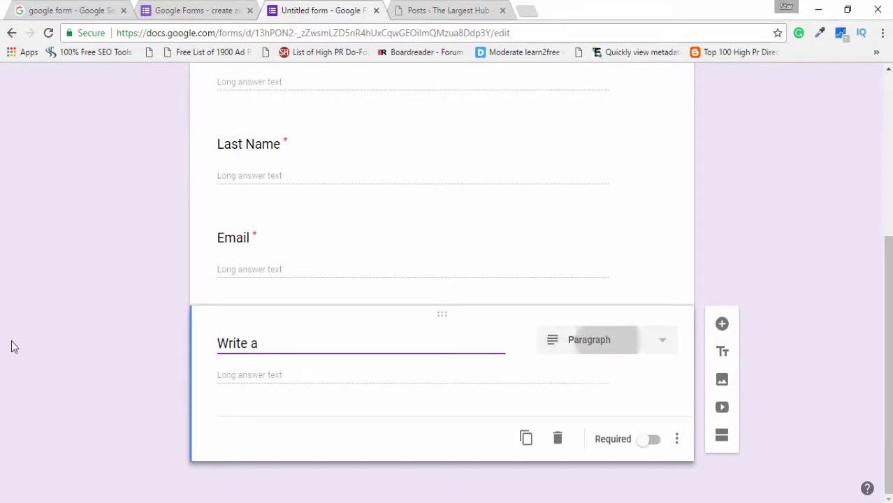
key(BackSpace)
key(BackSpace)
key(BackSpace)
key(BackSpace)
key(BackSpace)
key(BackSpace)
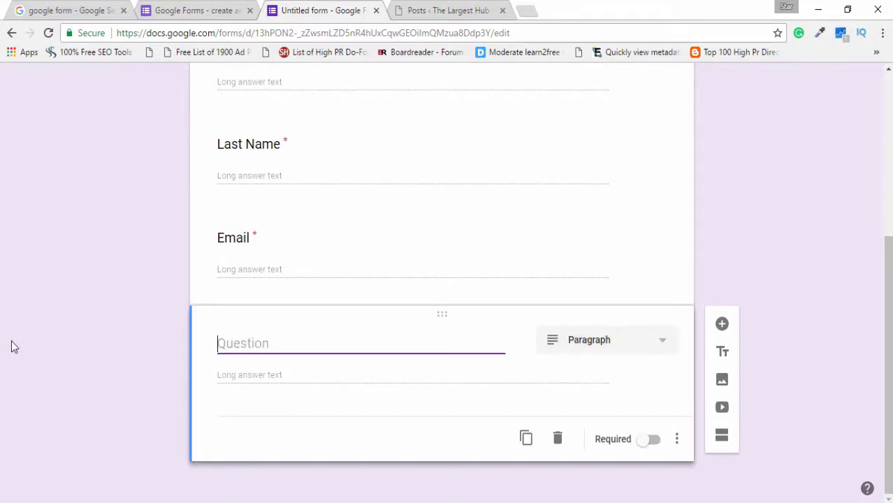
text(Tell Me)
click(277, 381)
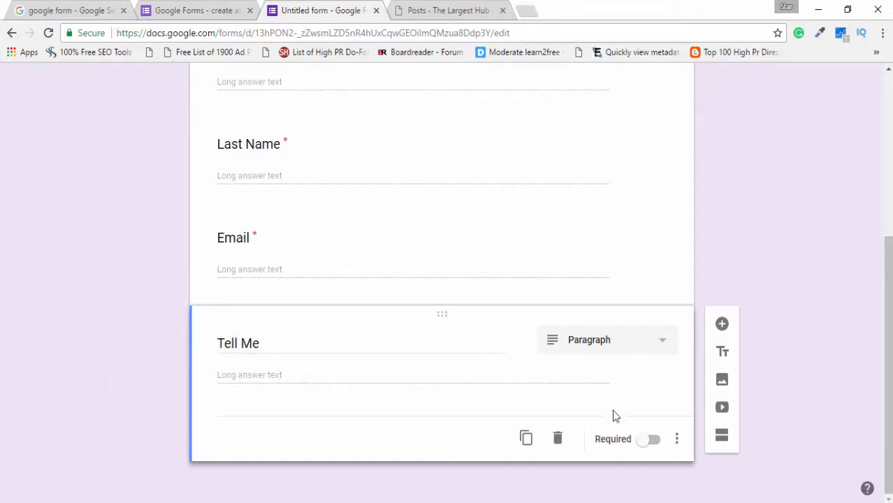
click(653, 440)
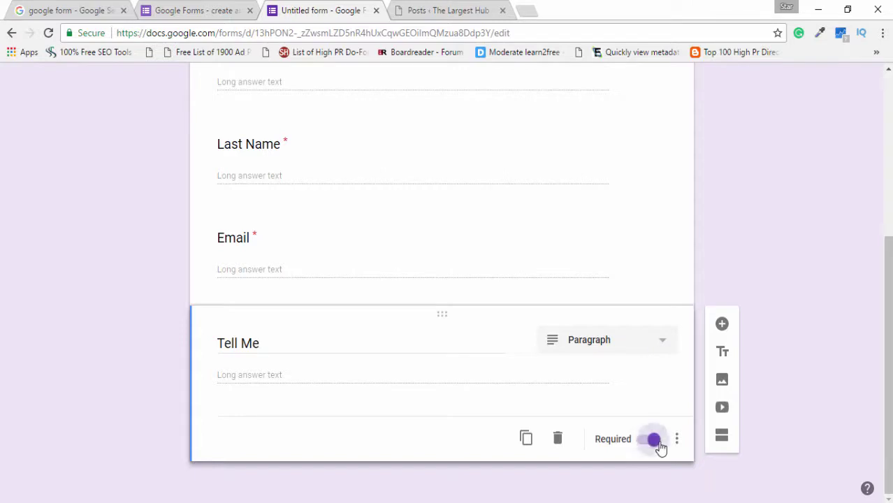
click(723, 325)
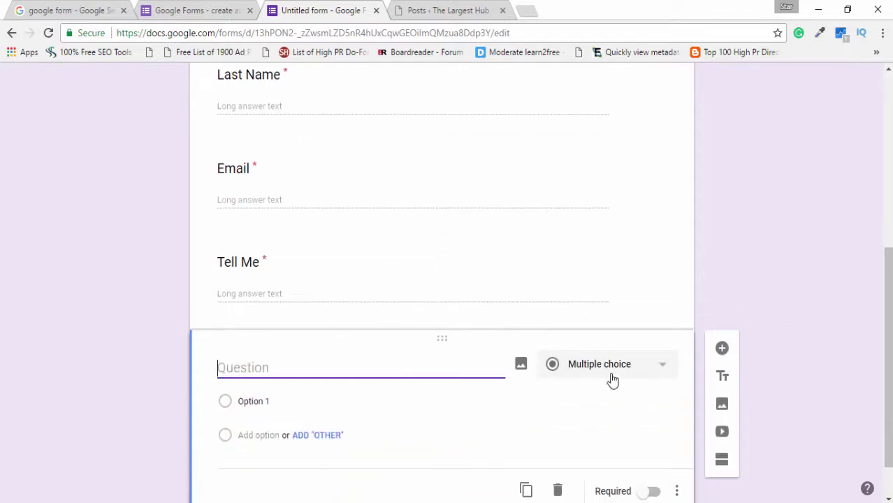
- Make the new question a Checkboxes question titled 'Problems'
click(651, 374)
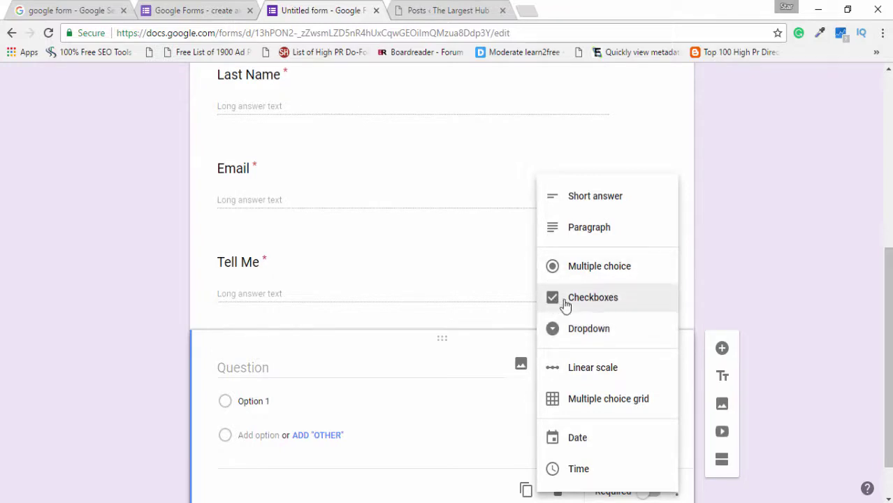
click(595, 308)
click(304, 371)
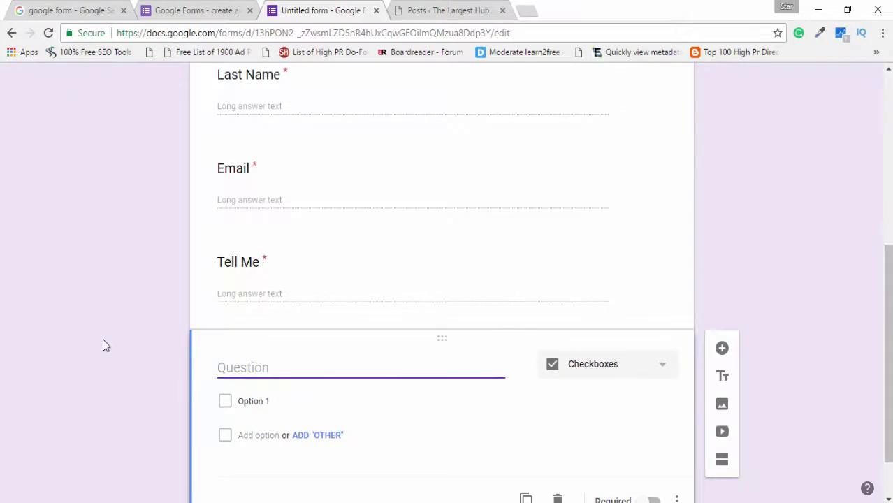
text(P)
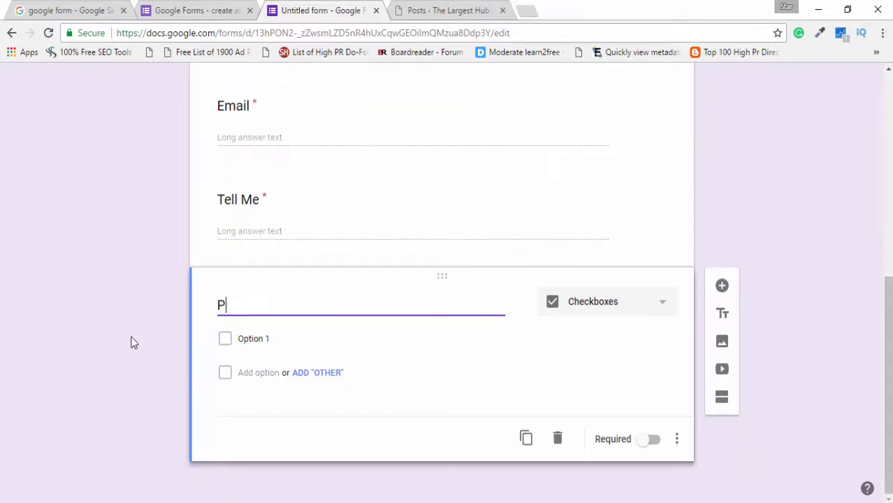
text(robelm)
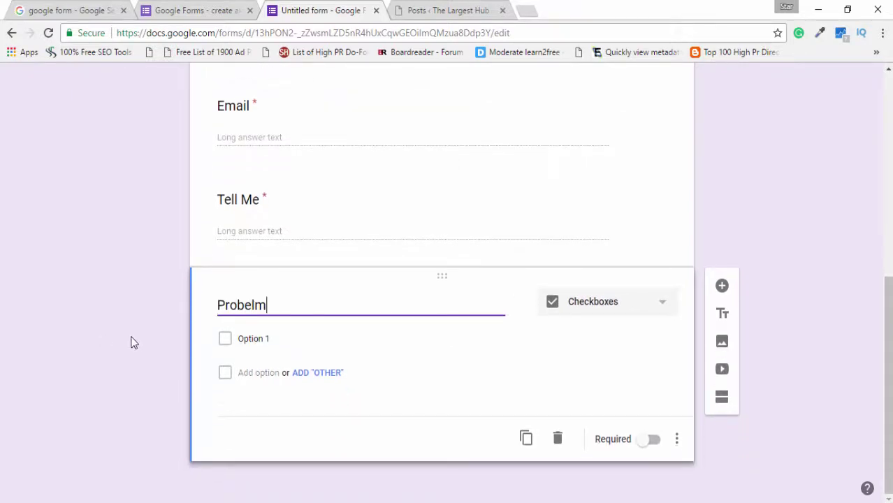
key(BackSpace)
key(BackSpace)
key(BackSpace)
text(lems)
- Add the choices WordPress, SEO and Programming
click(309, 340)
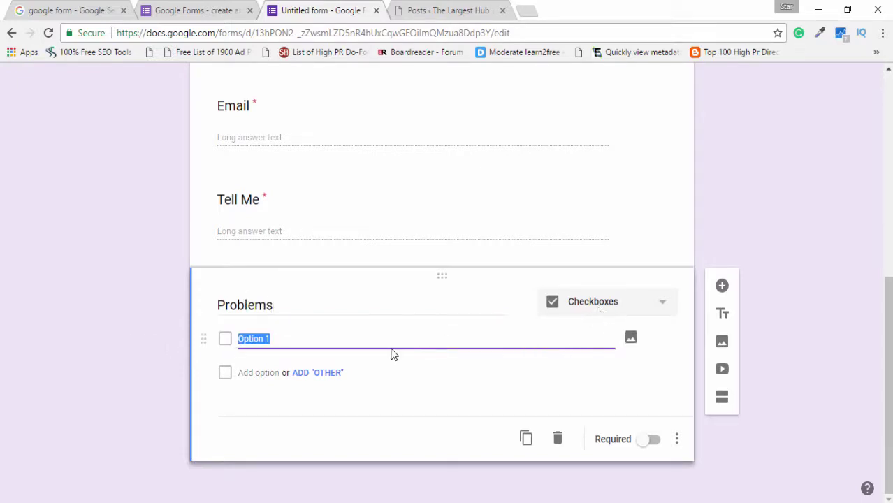
text(wordPress)
click(340, 373)
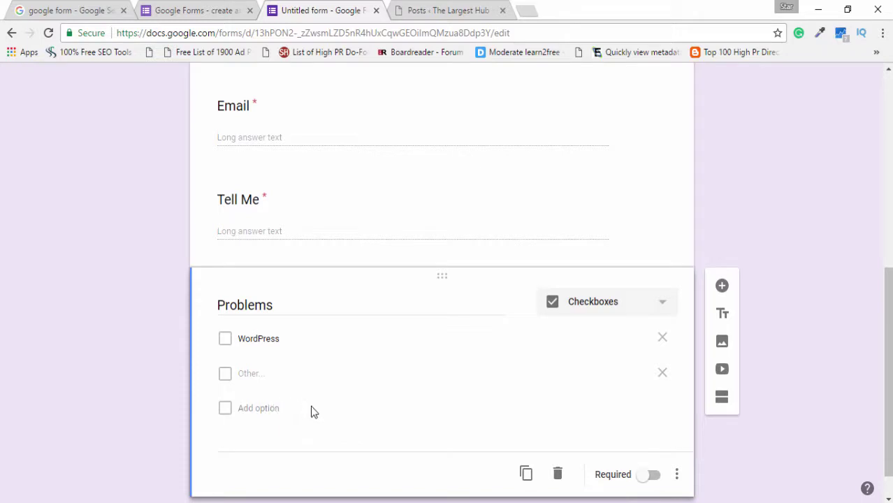
click(267, 409)
text(sEO)
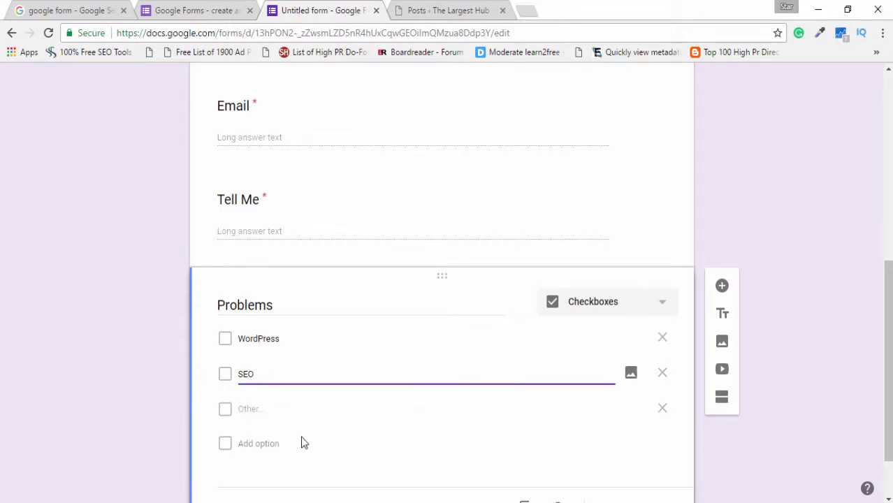
scroll(327, 425, down, 1)
click(290, 378)
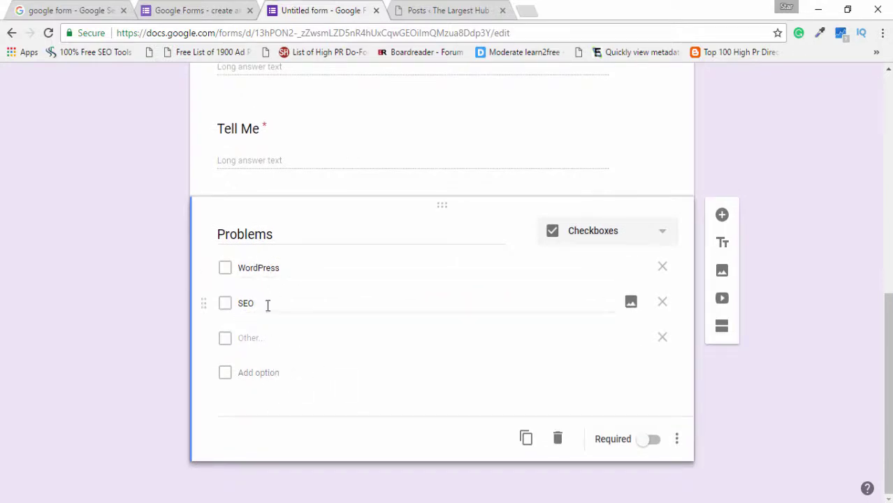
click(264, 375)
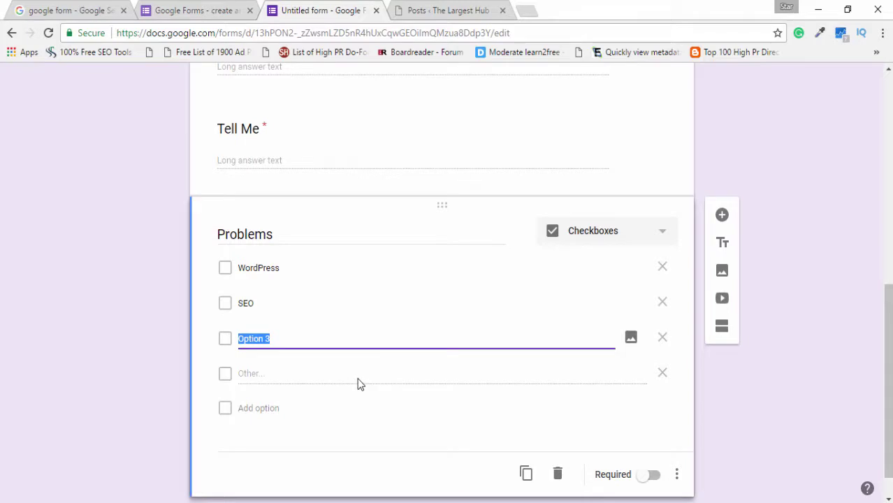
text(W)
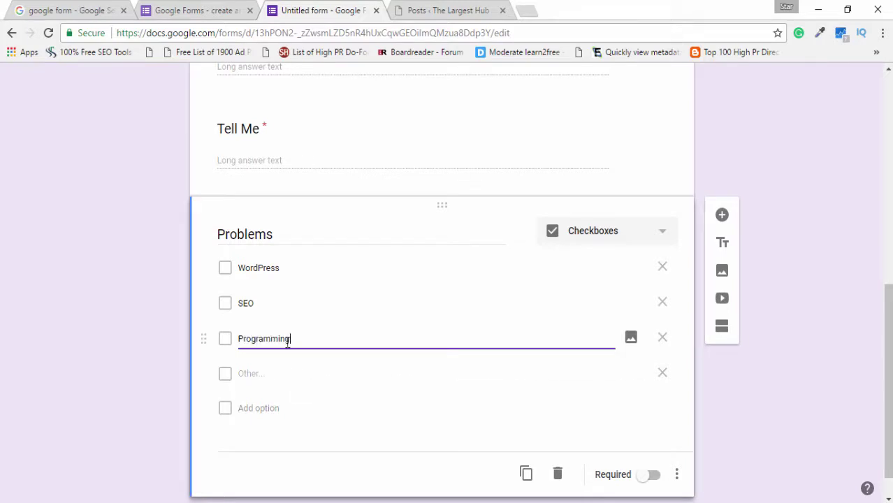
click(300, 437)
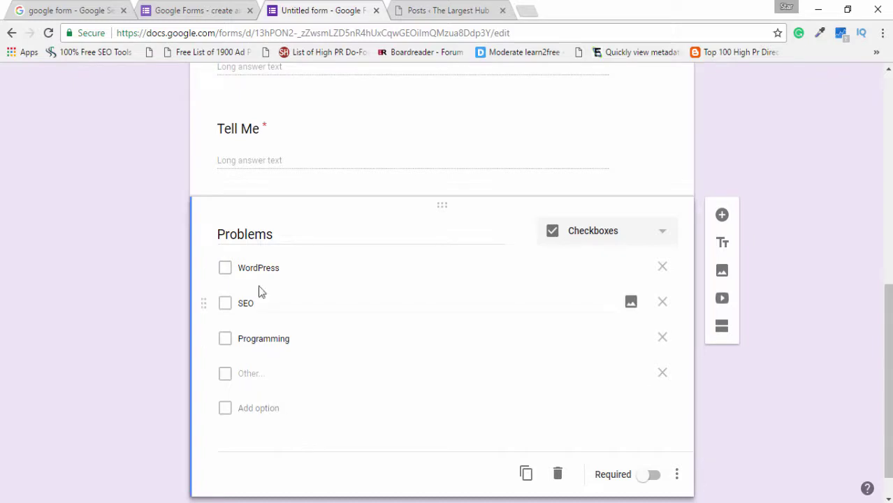
- Remove the Other choice and make Problems required, keeping Checkboxes
click(663, 374)
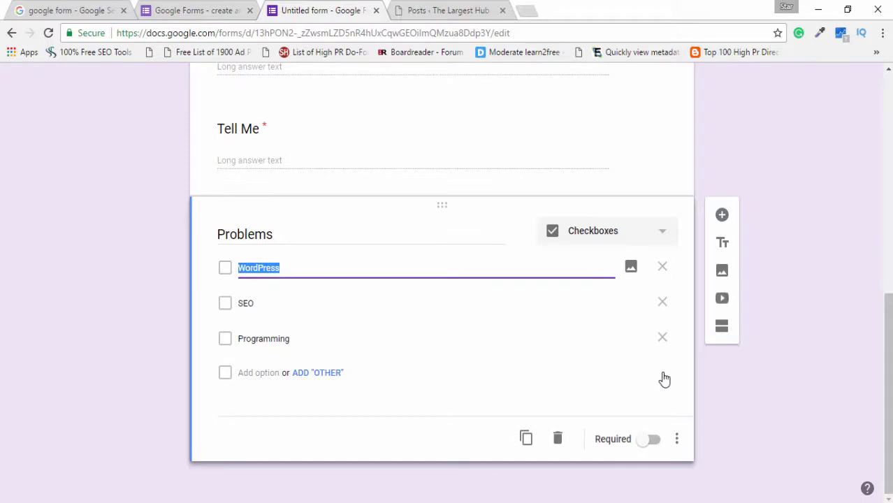
click(658, 444)
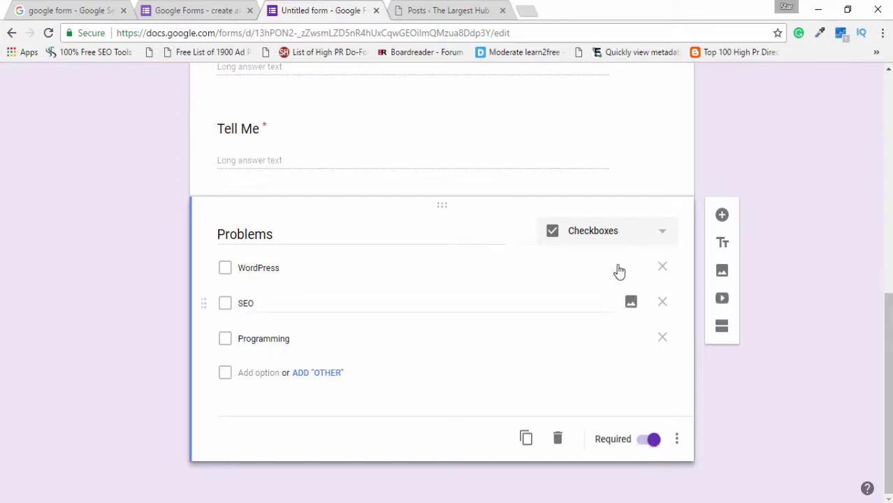
click(666, 235)
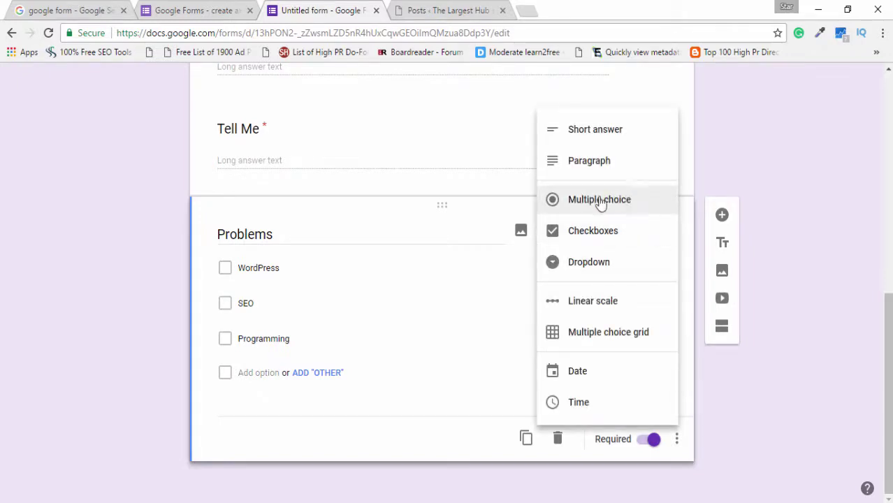
click(804, 371)
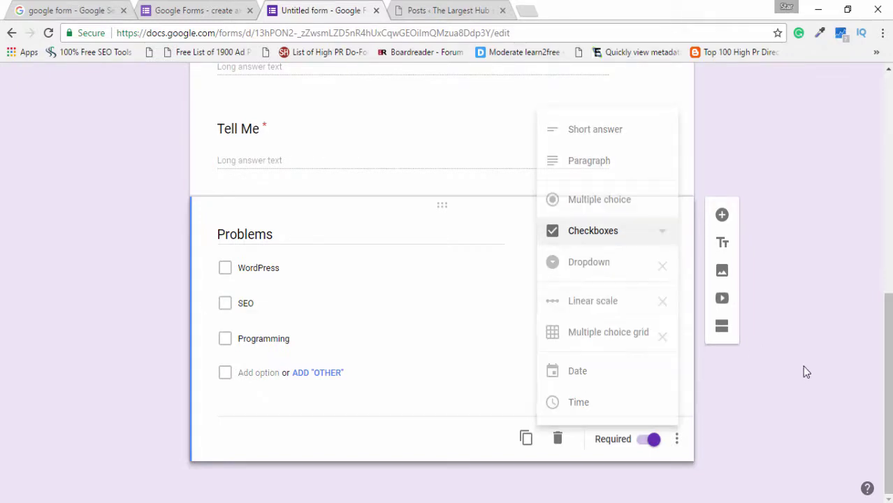
- Add a Dropdown question titled 'Select Country'
click(722, 216)
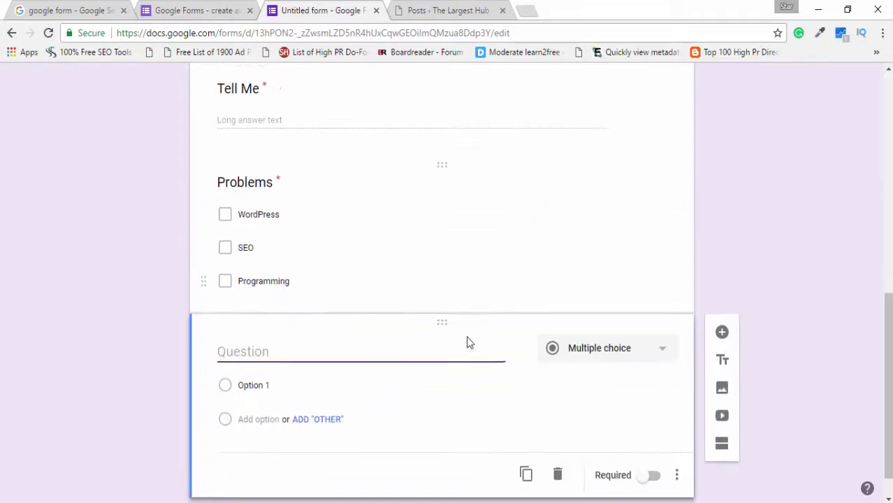
text(Sel)
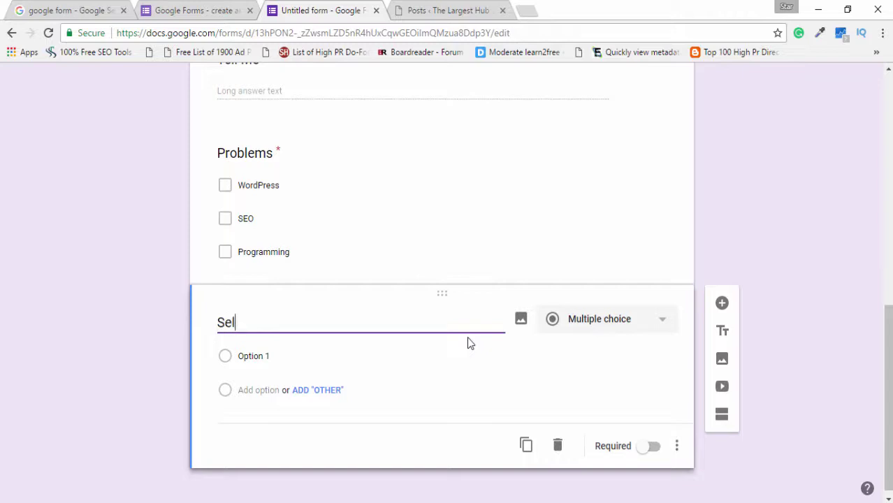
text(ect Country)
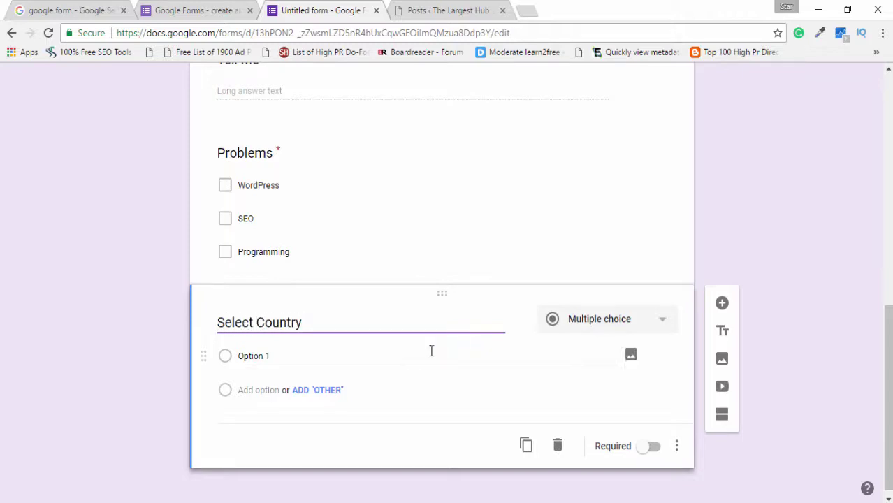
click(608, 319)
click(594, 378)
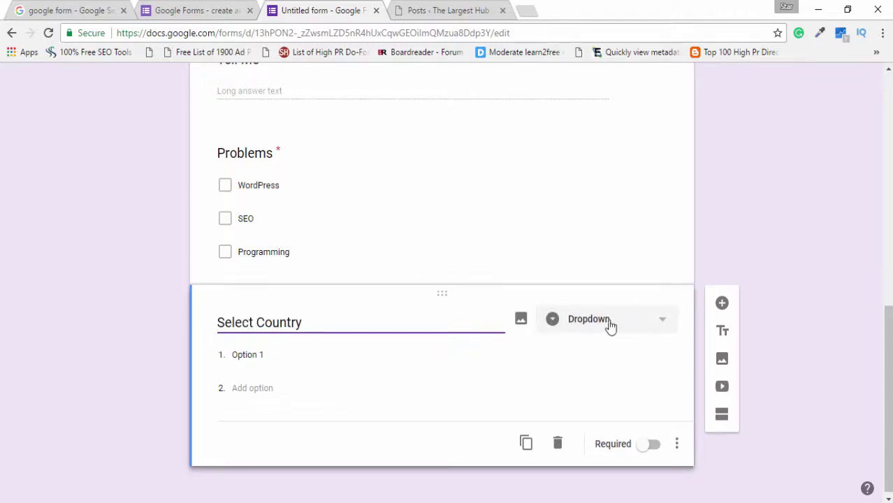
click(607, 322)
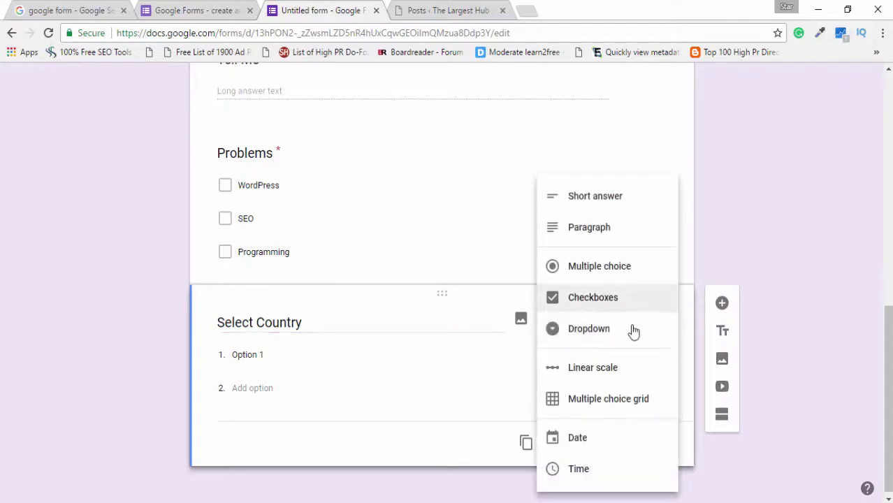
click(589, 333)
- Enter the options USA, UAE, UK and Chaina, and make the question required
click(347, 357)
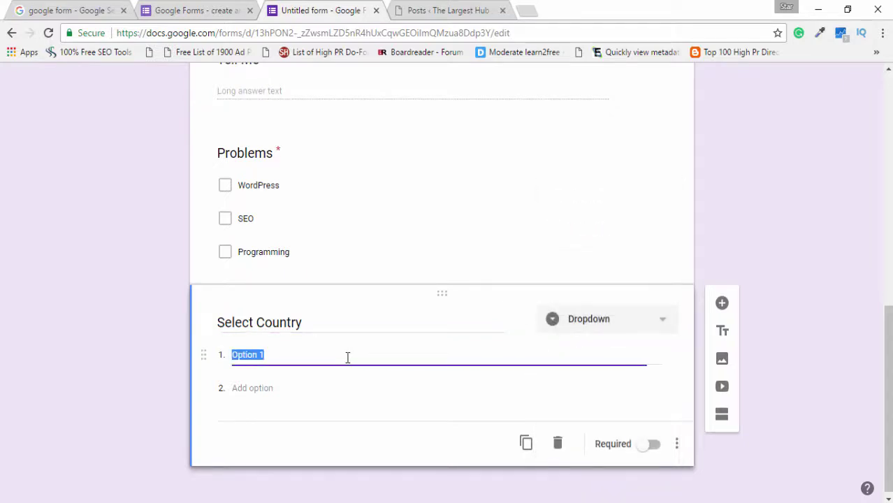
text(USA)
click(258, 389)
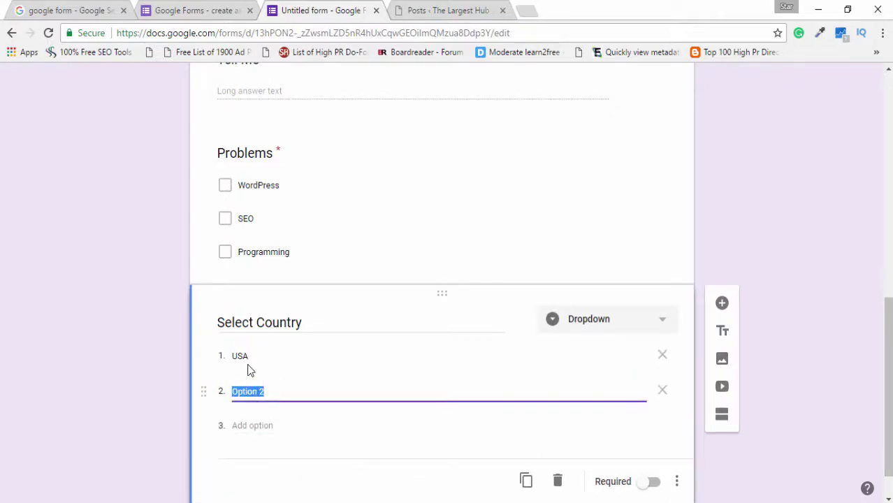
scroll(182, 357, down, 1)
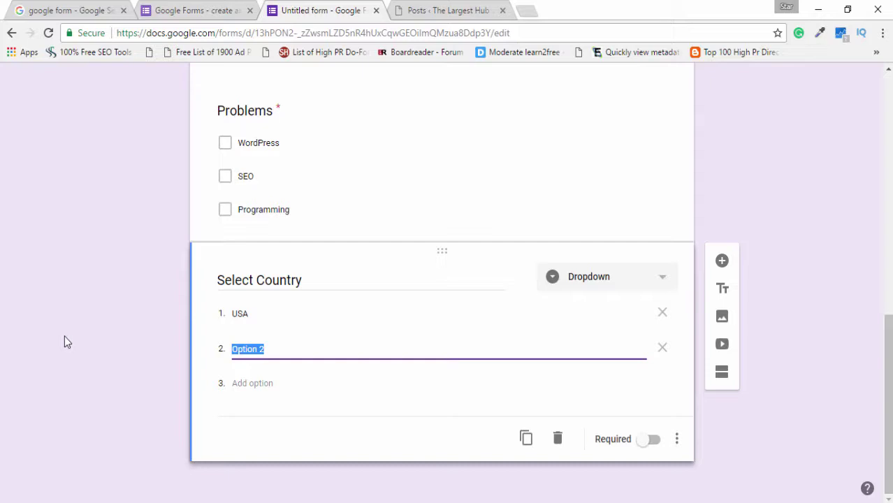
text(C)
click(287, 387)
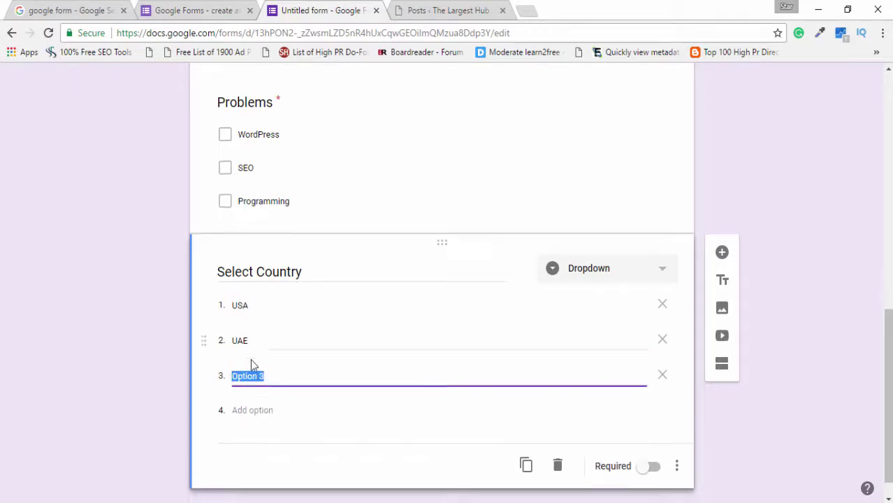
text(UK)
click(274, 384)
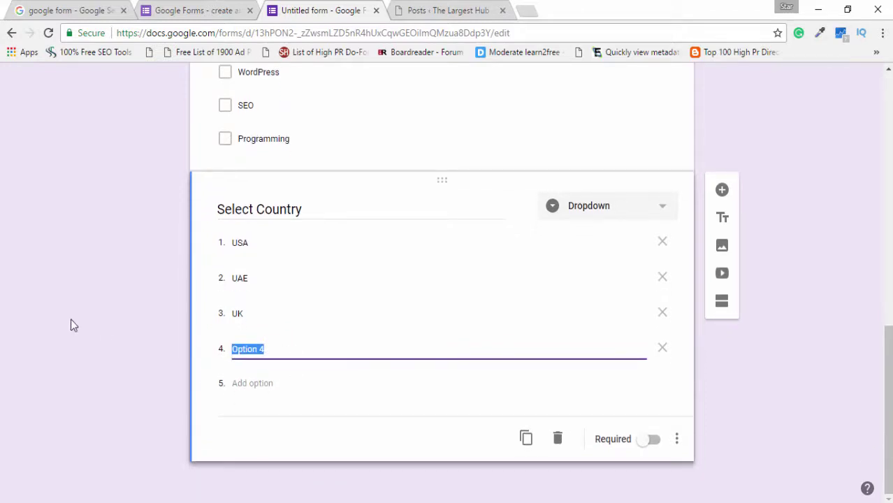
text(Chaina)
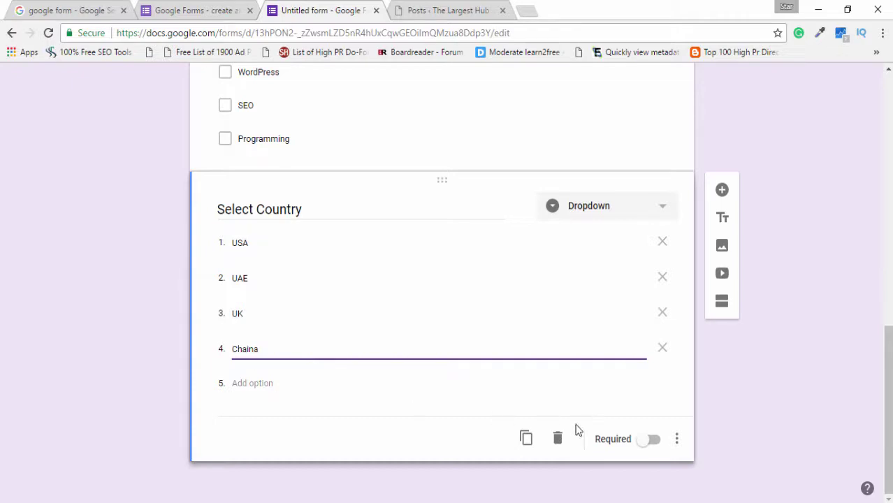
click(655, 444)
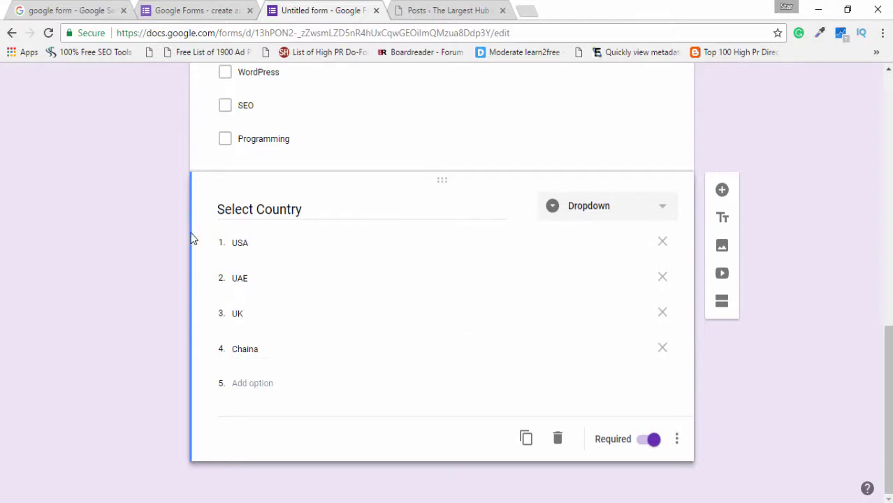
scroll(189, 238, up, 8)
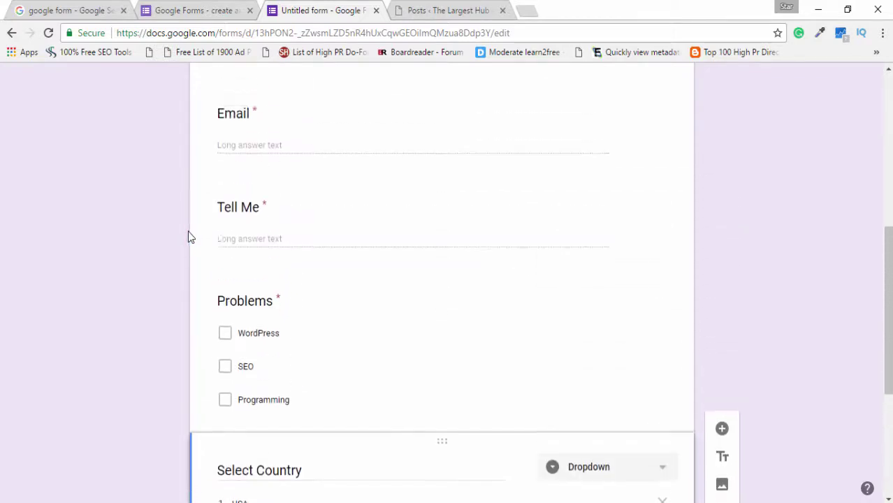
- Copy the form's 760×500 iframe embed code from the Send dialog, then return to WordPress
scroll(188, 228, up, 3)
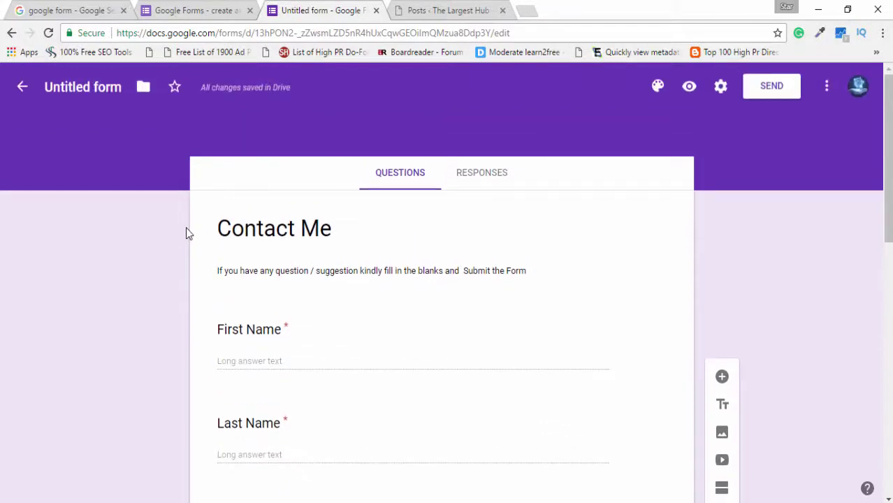
click(779, 93)
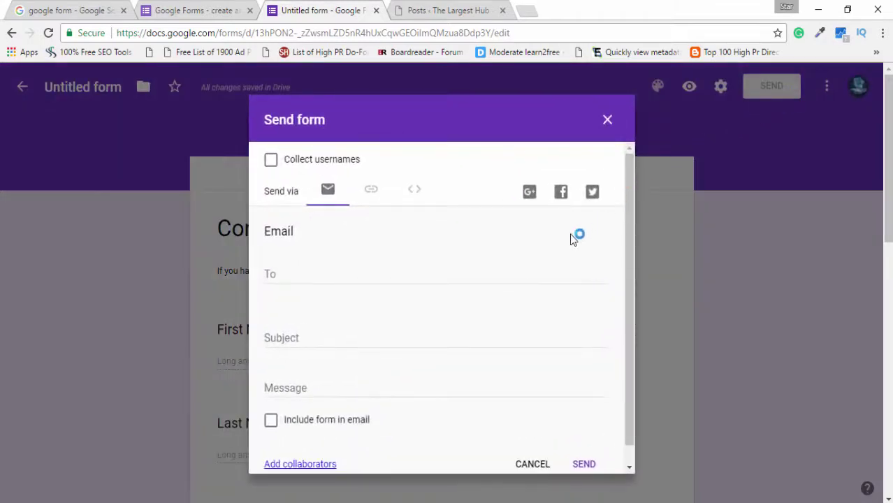
click(416, 193)
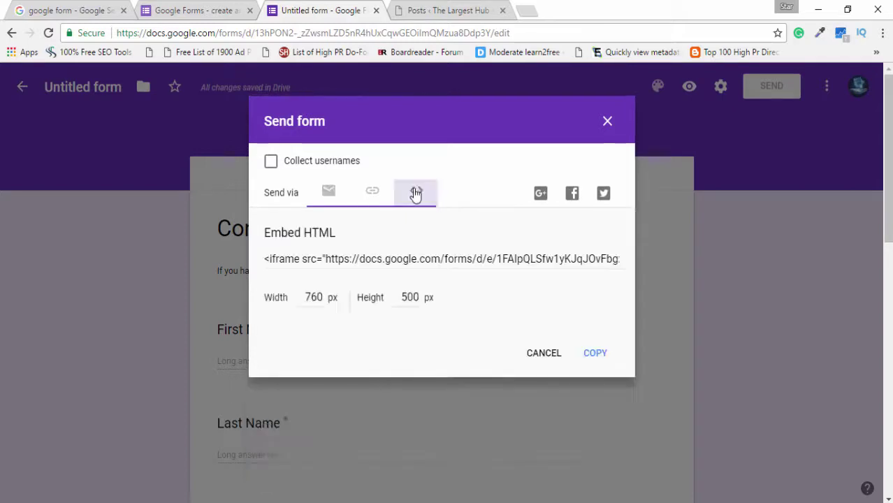
click(415, 261)
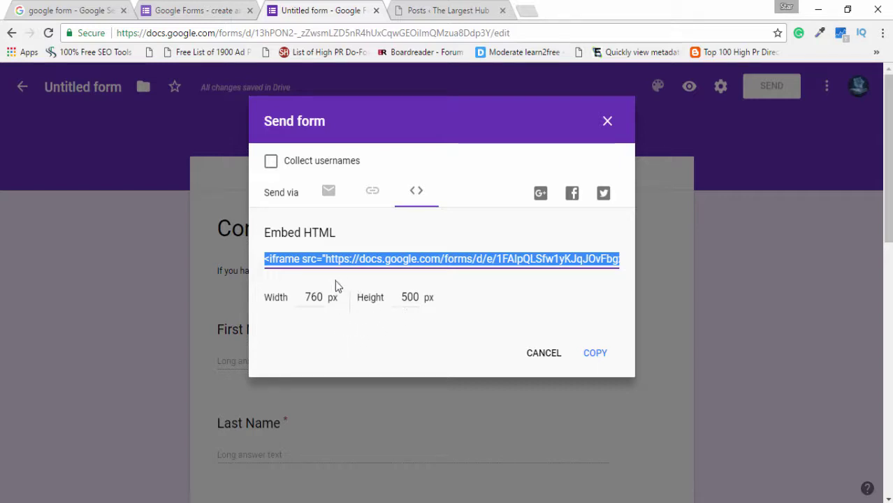
right_click(379, 261)
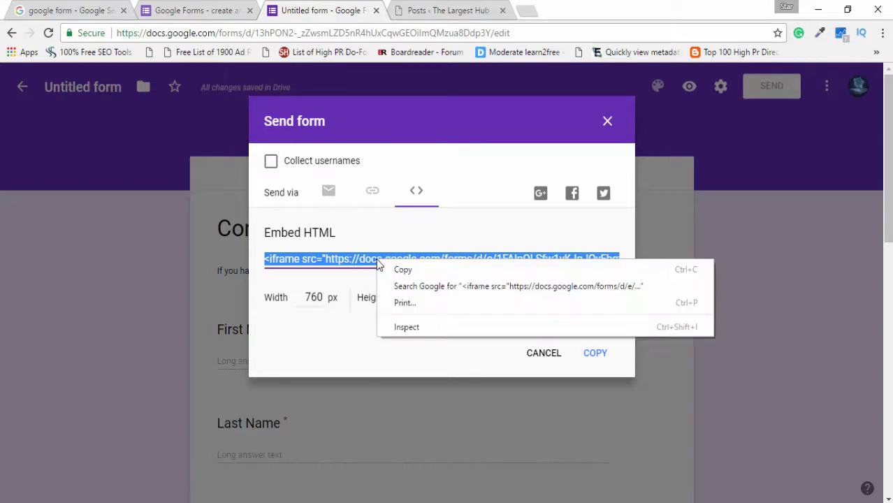
click(404, 276)
click(430, 9)
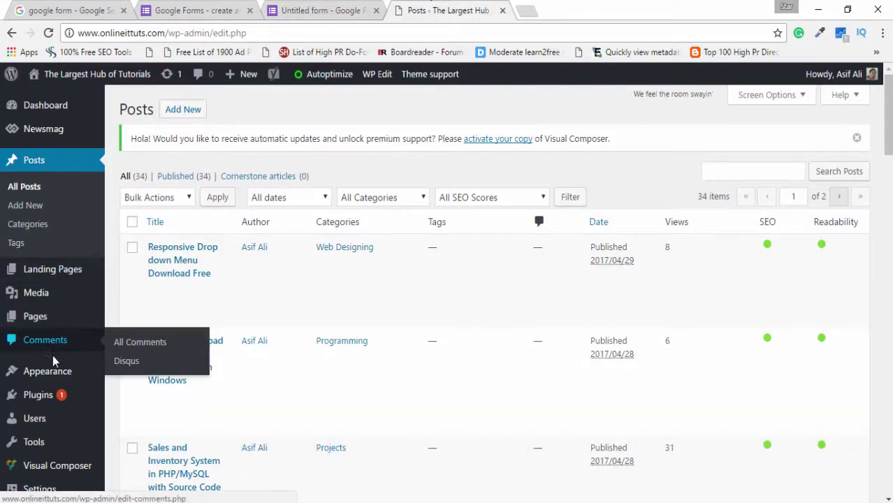
- Add a Text widget to the Newsmag default sidebar in Appearance > Widgets
mouse_move(49, 375)
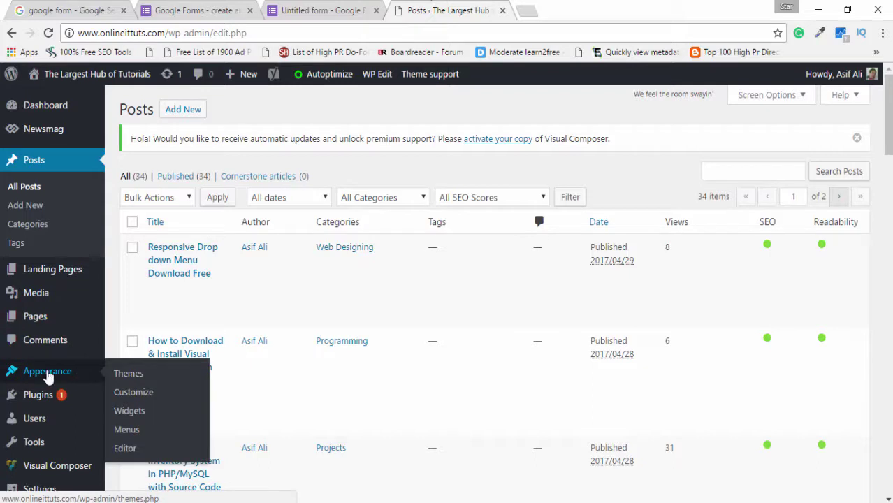
click(139, 412)
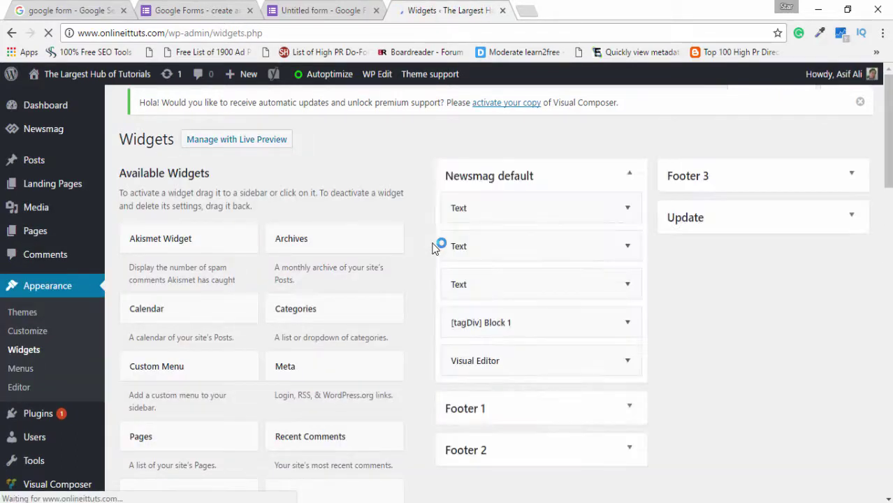
key(ctrl+f)
text(Text)
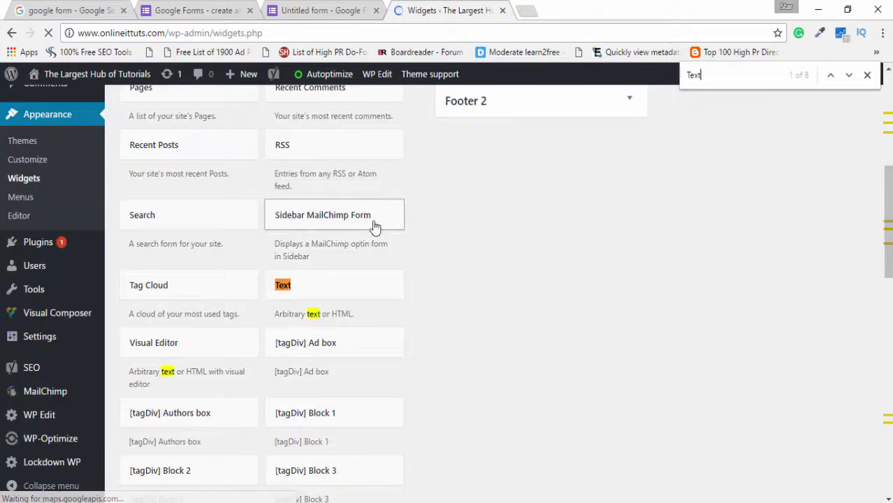
click(362, 294)
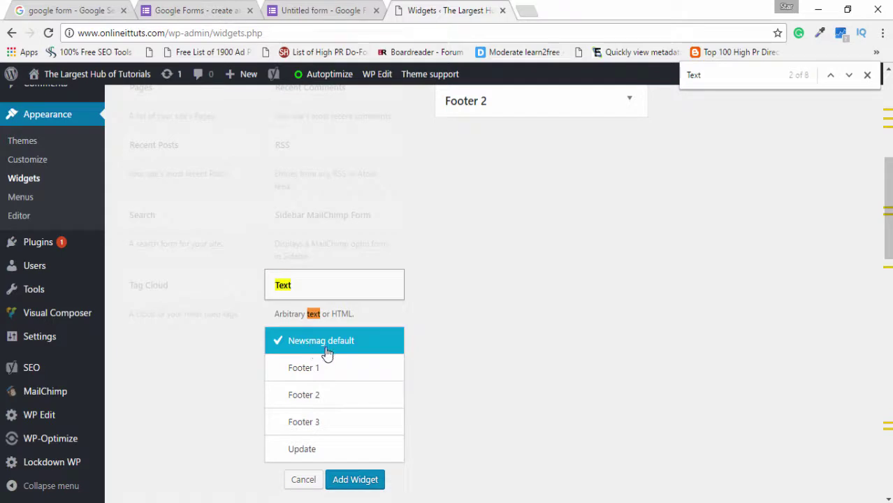
click(364, 479)
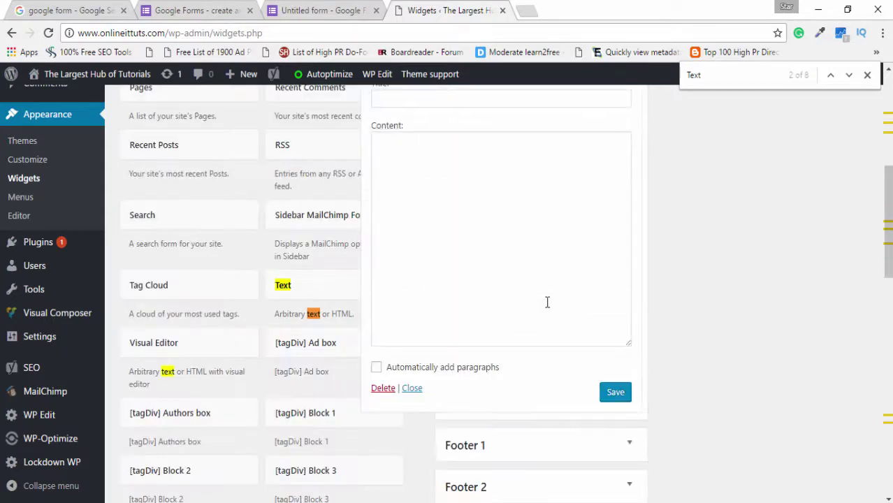
- Paste the iframe code, title the widget 'Contact Me', save, and open an incognito window
click(509, 235)
key(ctrl+v)
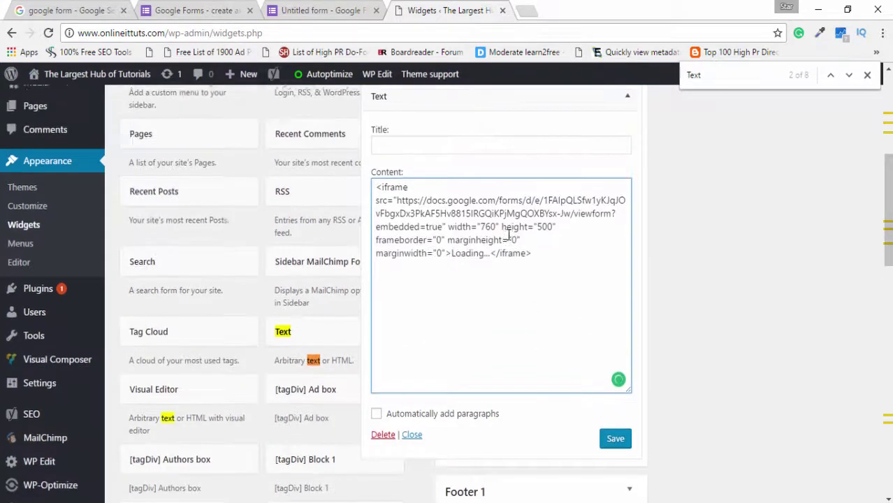
scroll(448, 243, up, 2)
click(448, 238)
text(Contact)
key(BackSpace)
text(ct Me)
scroll(448, 238, down, 1)
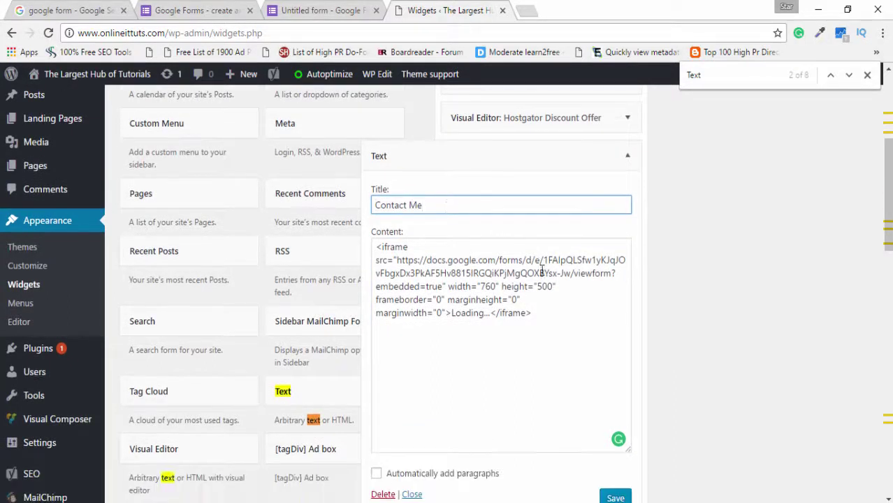
click(616, 461)
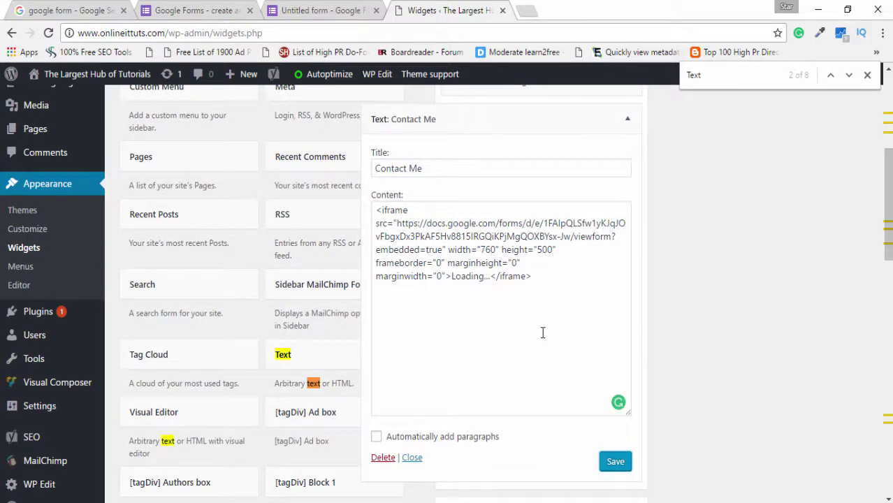
key(ctrl+shift+n)
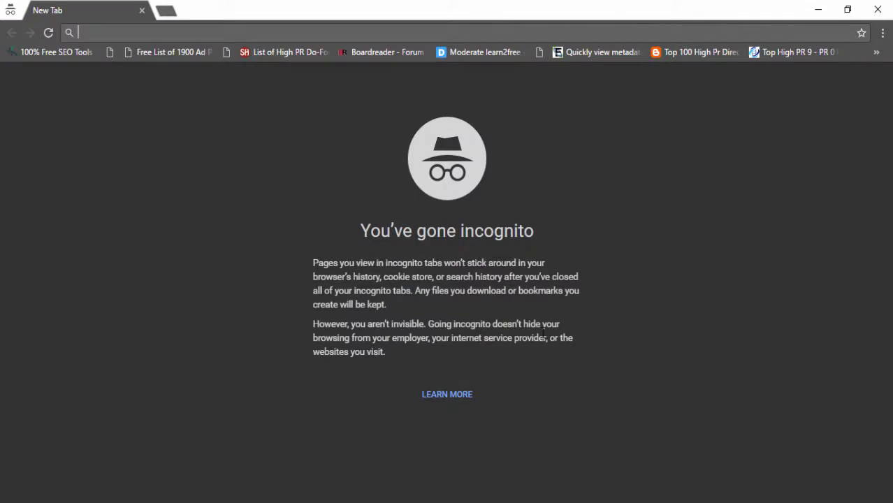
- Load the onlineittuts.com site and dismiss the newsletter signup popup
text(onlineittuts.com)
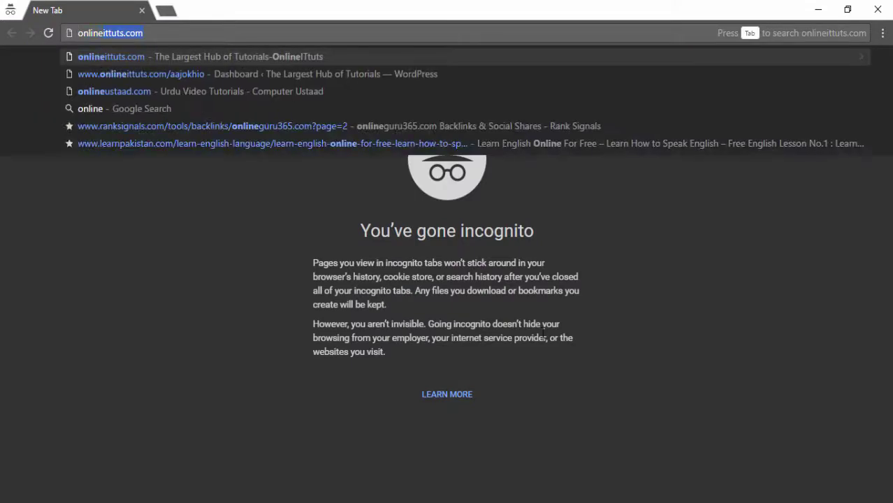
key(Return)
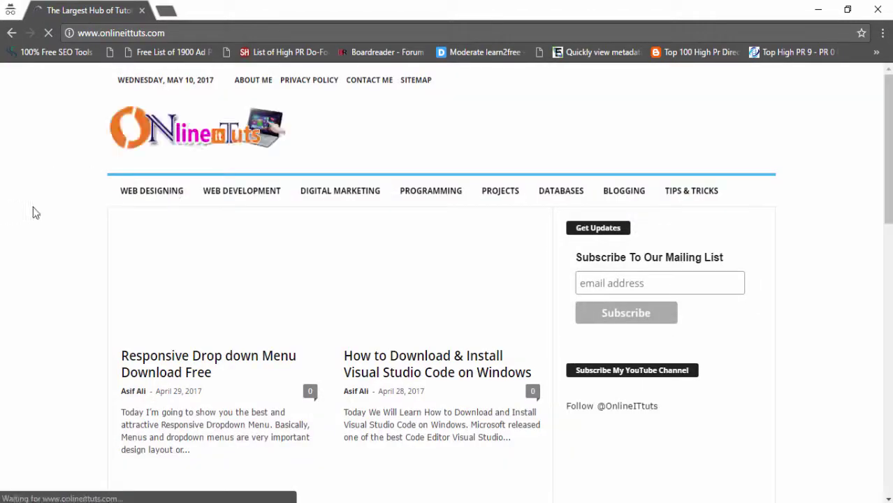
scroll(29, 200, down, 3)
scroll(29, 199, down, 10)
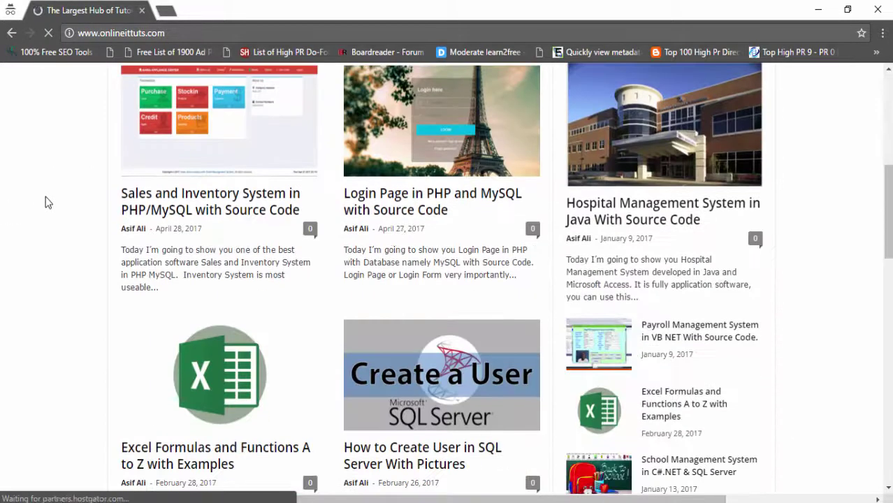
scroll(51, 201, down, 3)
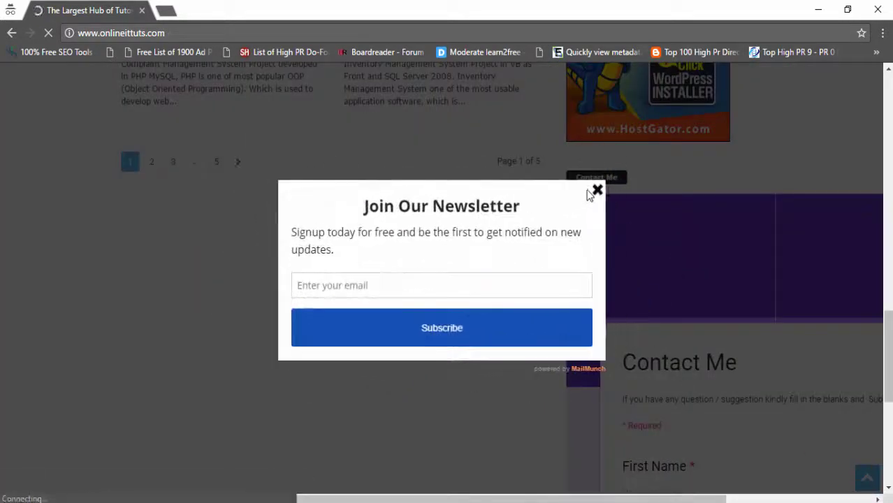
click(595, 185)
- In the sidebar Contact Me form, try the Country list and tick, then untick, WordPress, SEO and Programming
drag(526, 500, 673, 501)
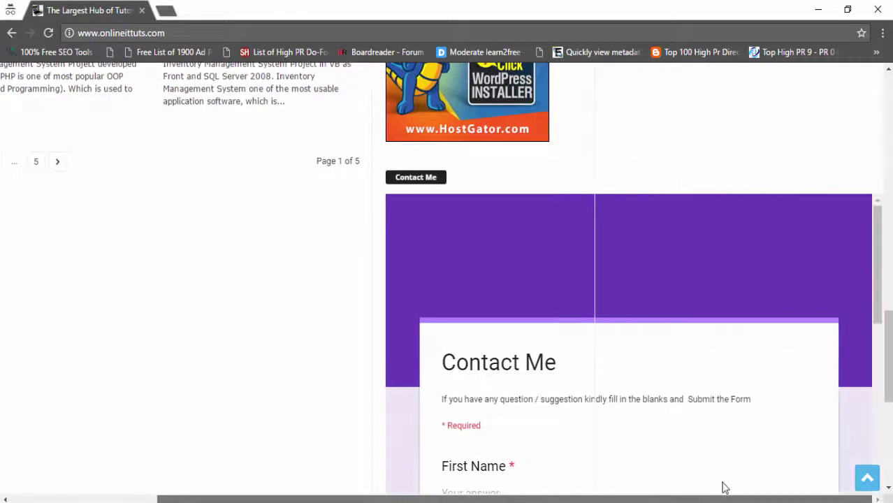
scroll(629, 232, down, 3)
scroll(542, 304, down, 8)
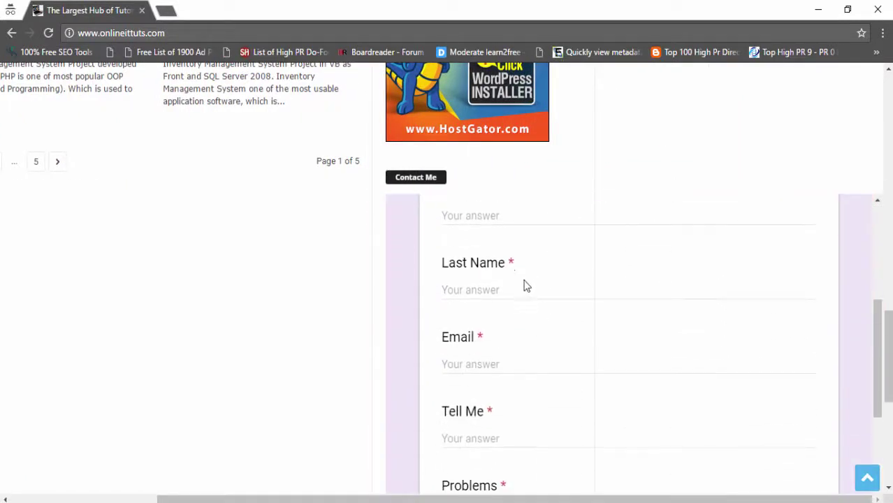
scroll(529, 338, up, 1)
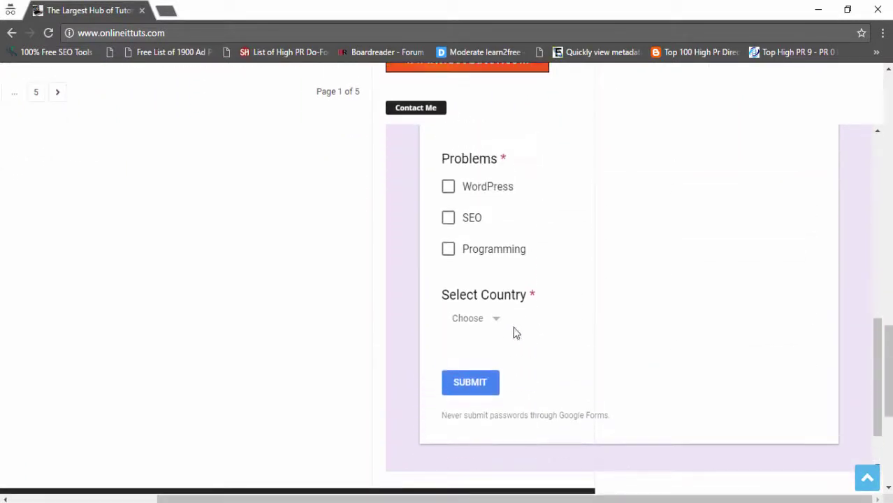
click(496, 320)
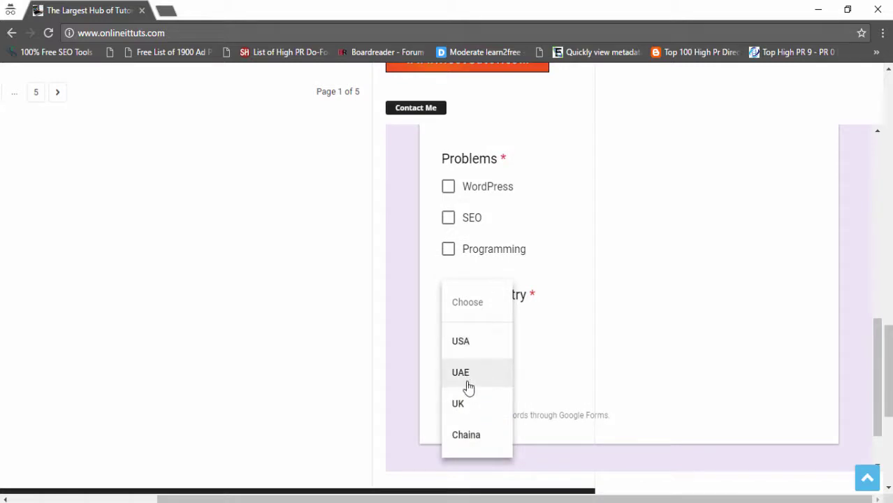
click(451, 187)
click(449, 218)
click(449, 250)
click(449, 217)
click(448, 186)
- Try the Email, Last Name, First Name and Tell Me text fields of the embedded form
scroll(527, 273, up, 3)
click(491, 241)
click(495, 172)
scroll(507, 253, up, 1)
click(499, 168)
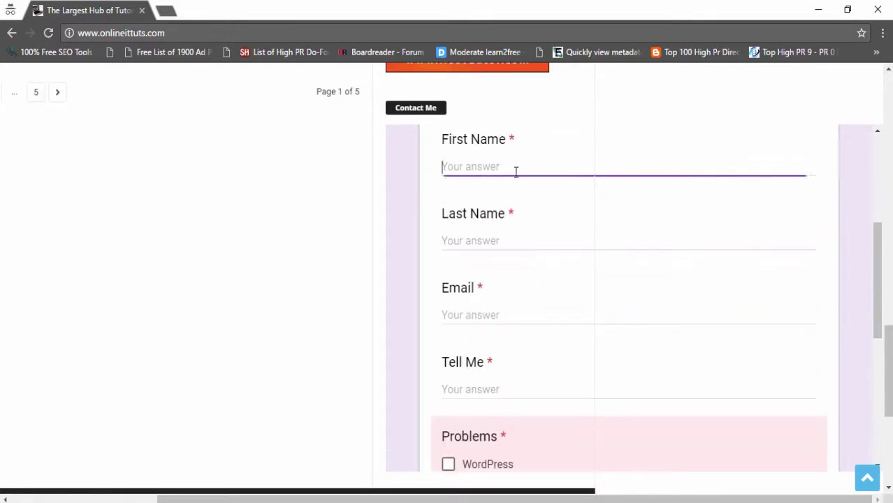
scroll(507, 175, up, 1)
scroll(493, 198, down, 2)
click(506, 316)
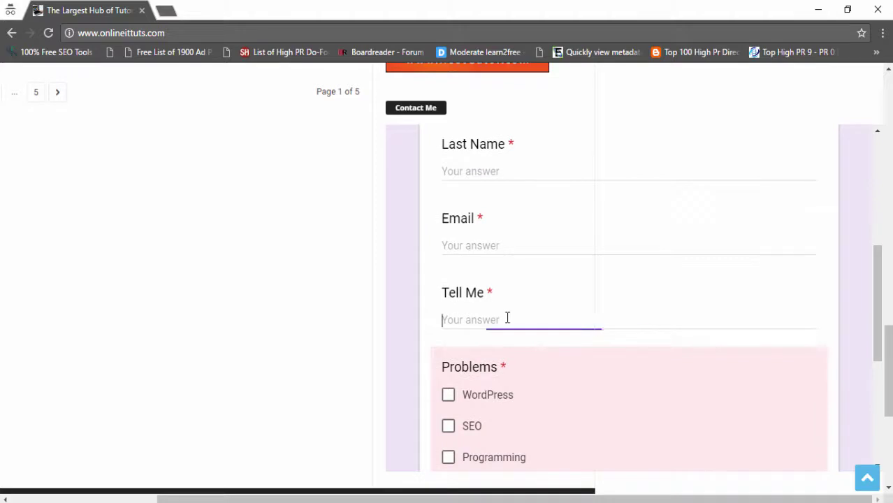
scroll(506, 316, down, 3)
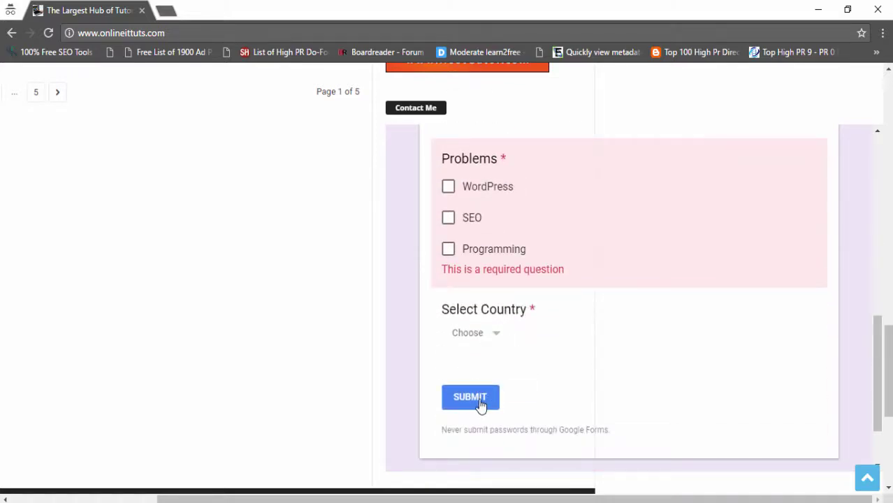
- Return from WordPress Widgets to the Contact Me form's Send dialog, selecting the 760 px embed width
mouse_move(447, 498)
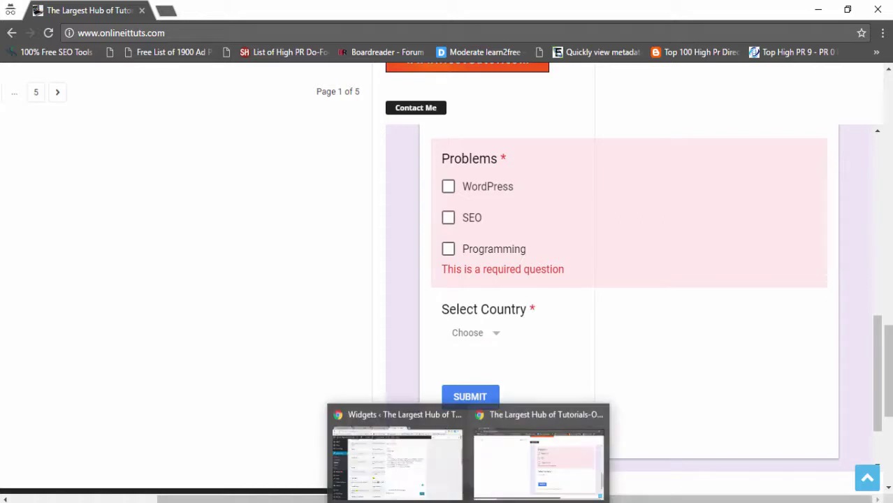
click(418, 469)
click(318, 10)
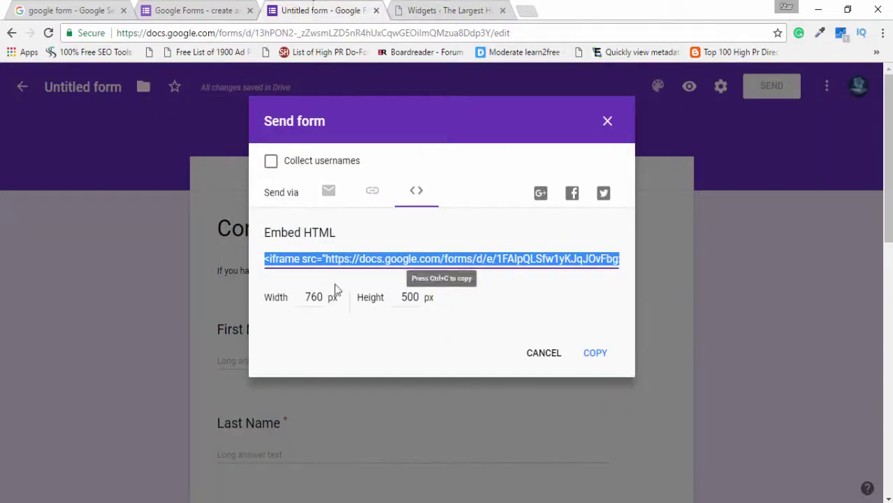
drag(322, 298, 298, 297)
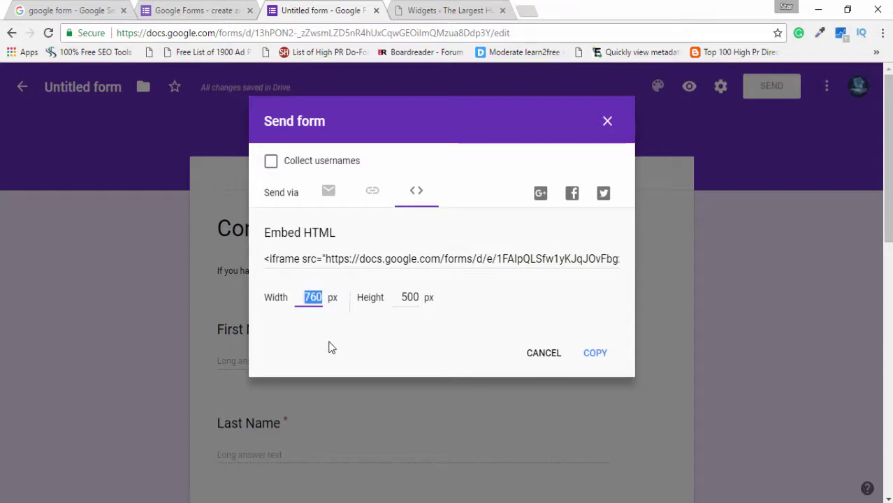
- Copy the form's shareable link, then switch to the email sending option
click(373, 192)
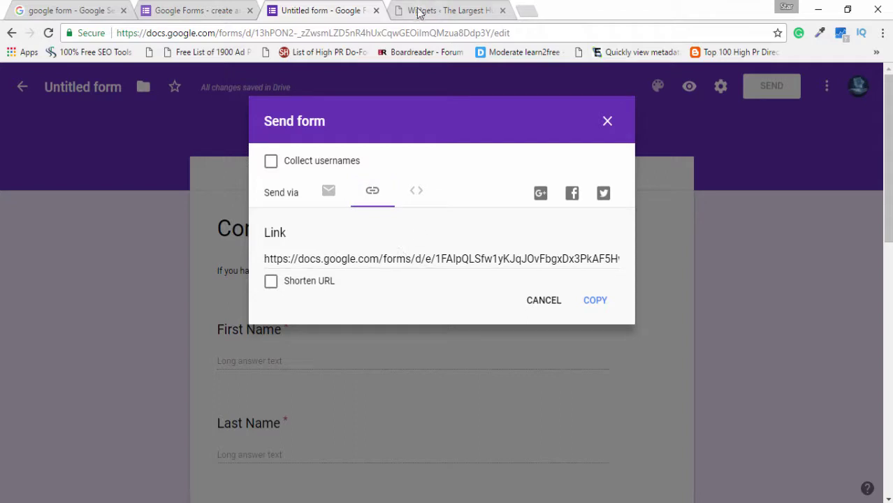
click(358, 263)
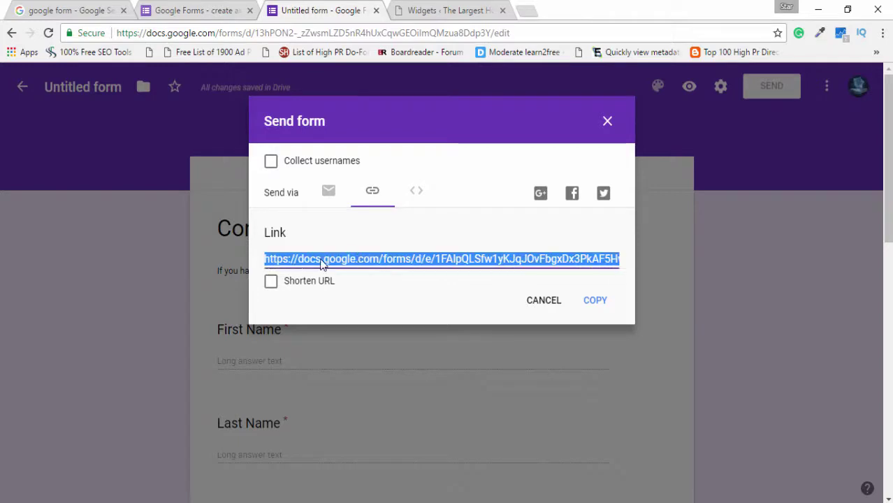
right_click(341, 263)
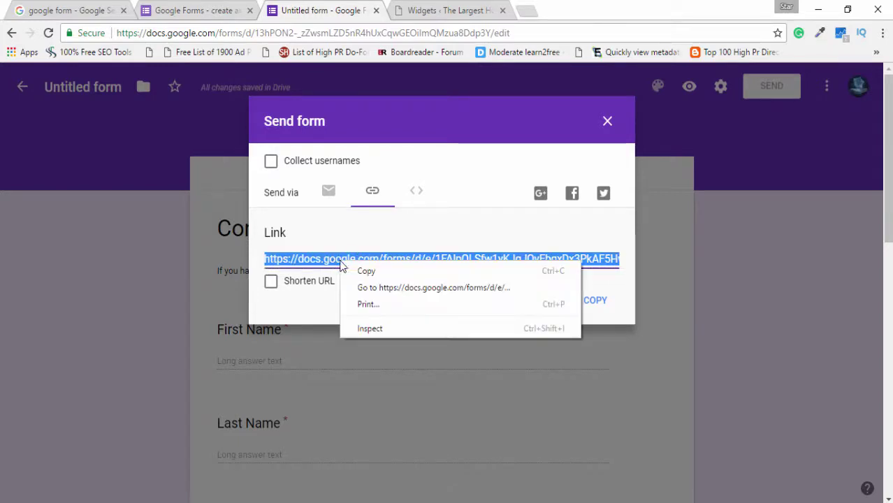
click(352, 273)
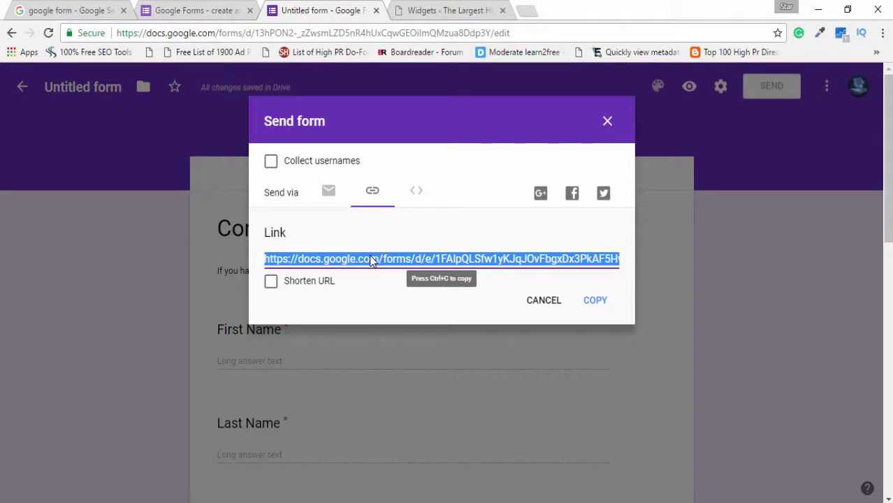
click(329, 191)
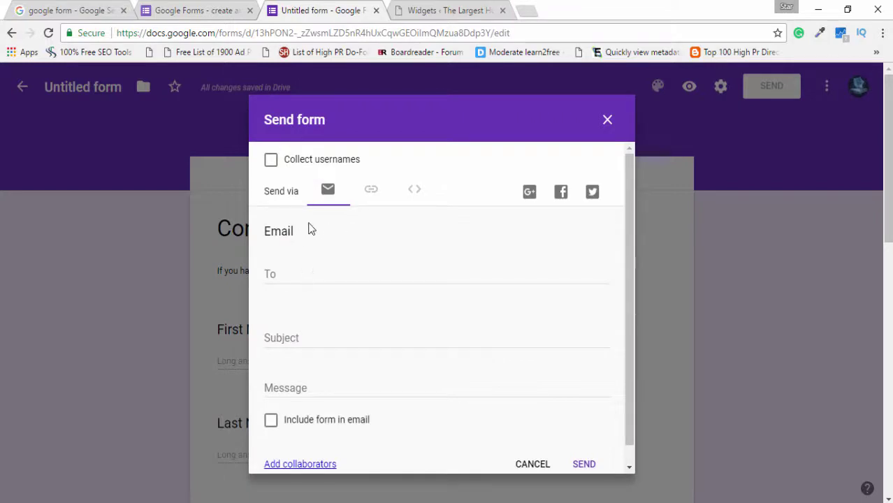
- Try the empty To, Subject and Message email fields, then close the Send form dialog
click(319, 274)
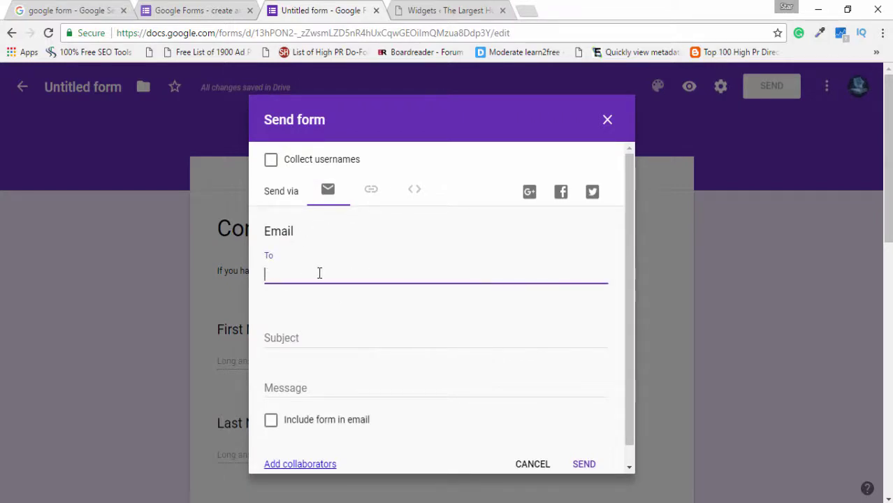
click(319, 337)
click(319, 384)
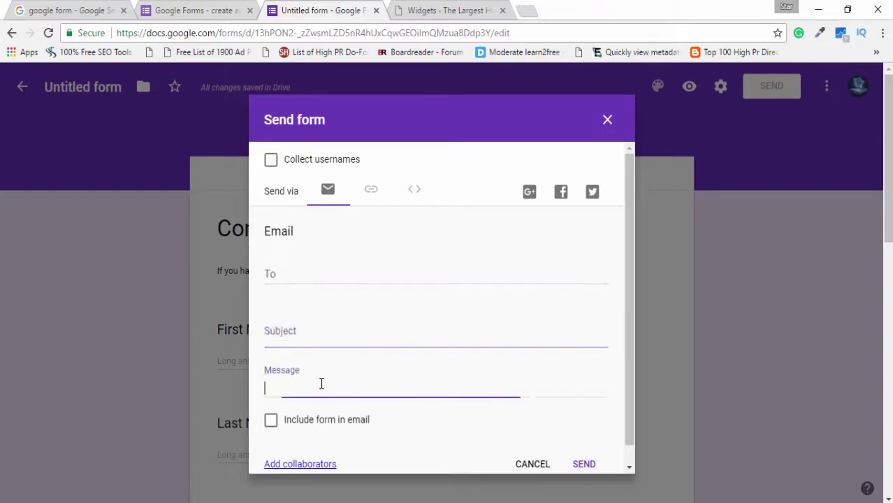
scroll(392, 312, down, 1)
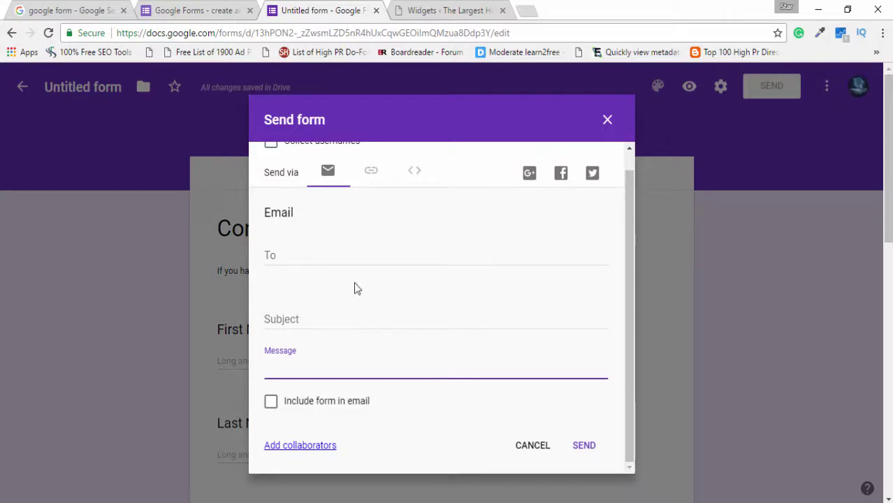
scroll(355, 283, up, 1)
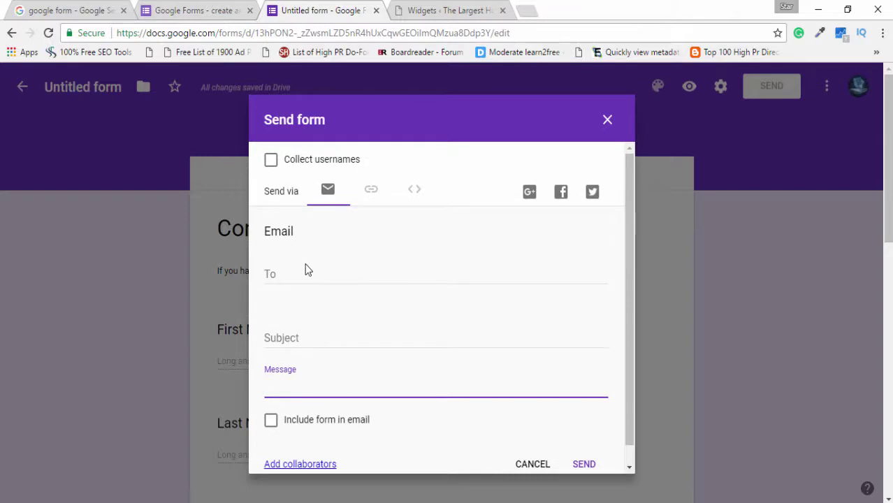
click(289, 276)
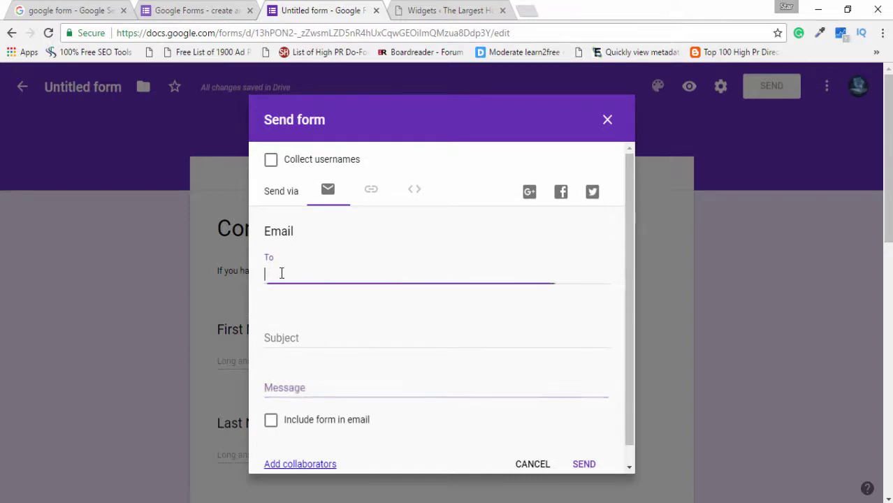
click(610, 124)
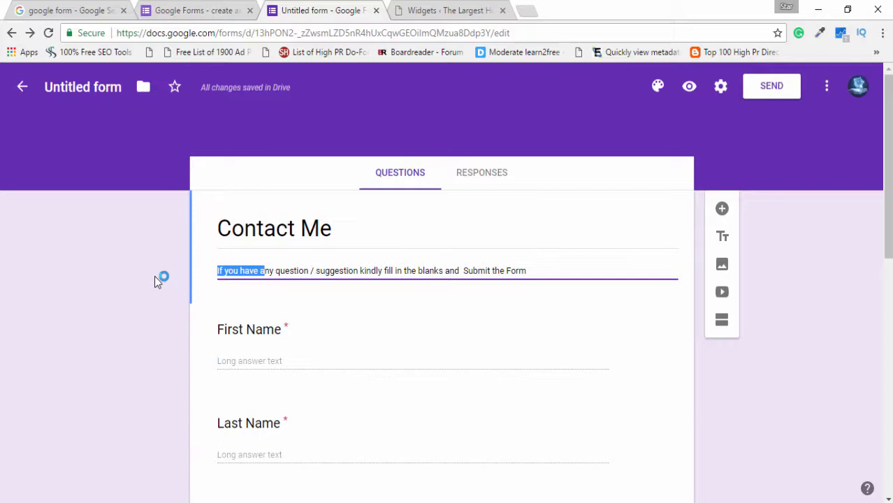
click(454, 10)
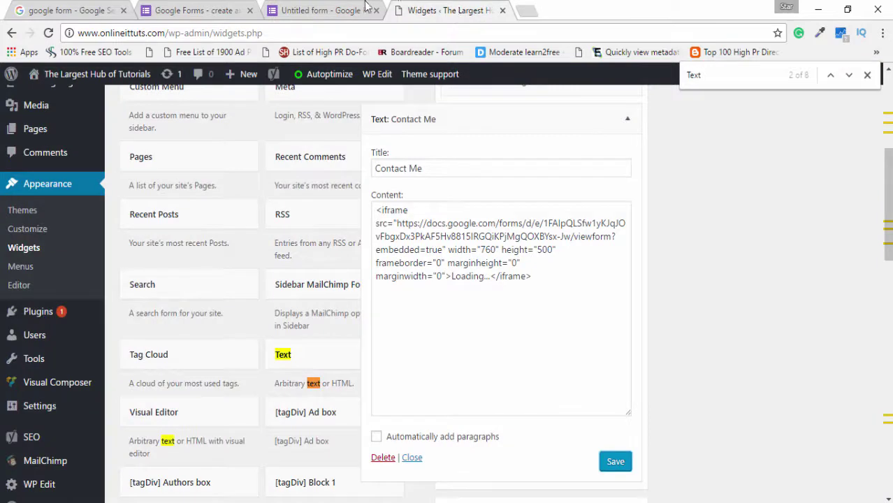
click(343, 9)
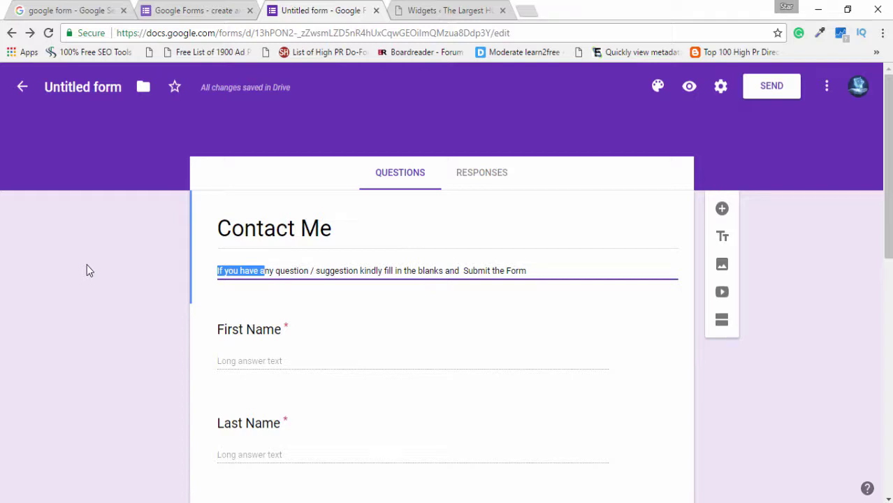
click(432, 11)
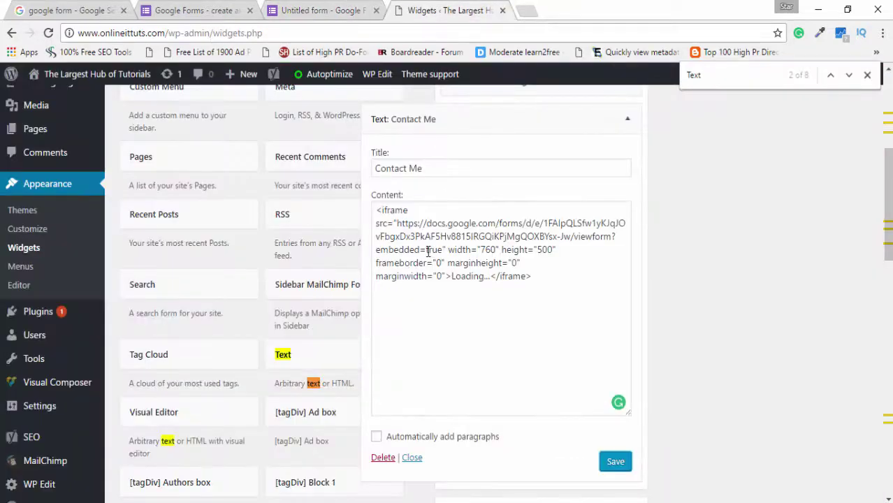
click(332, 10)
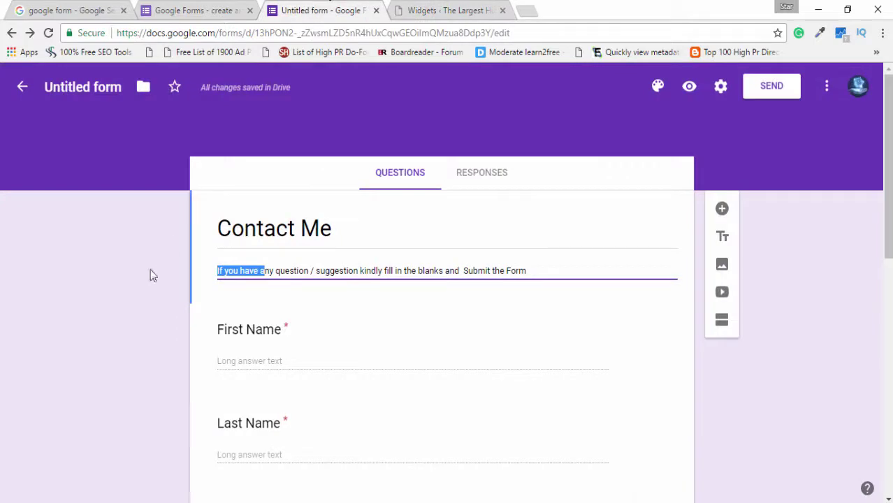